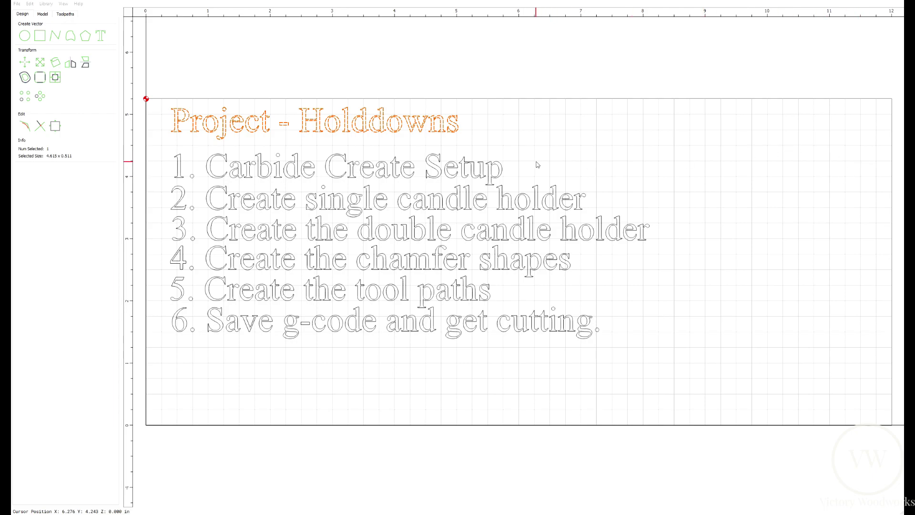
left_click(499, 169)
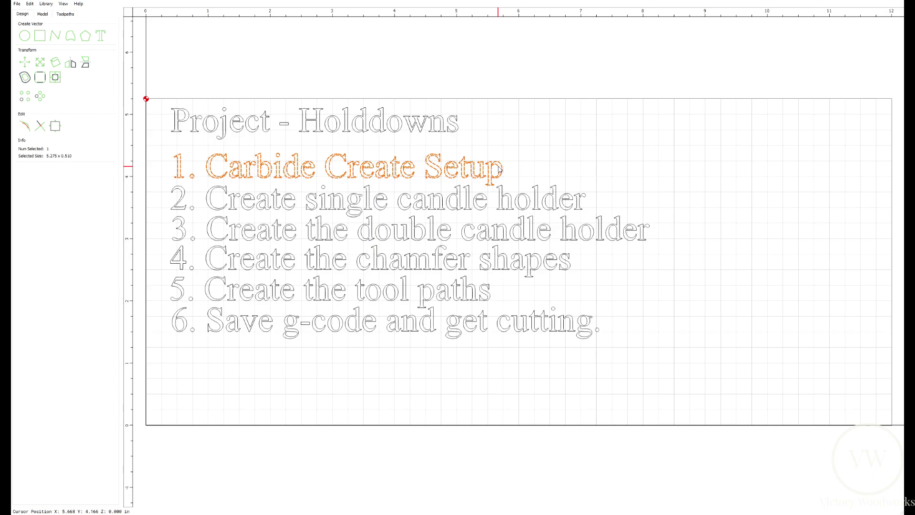
left_click(477, 200)
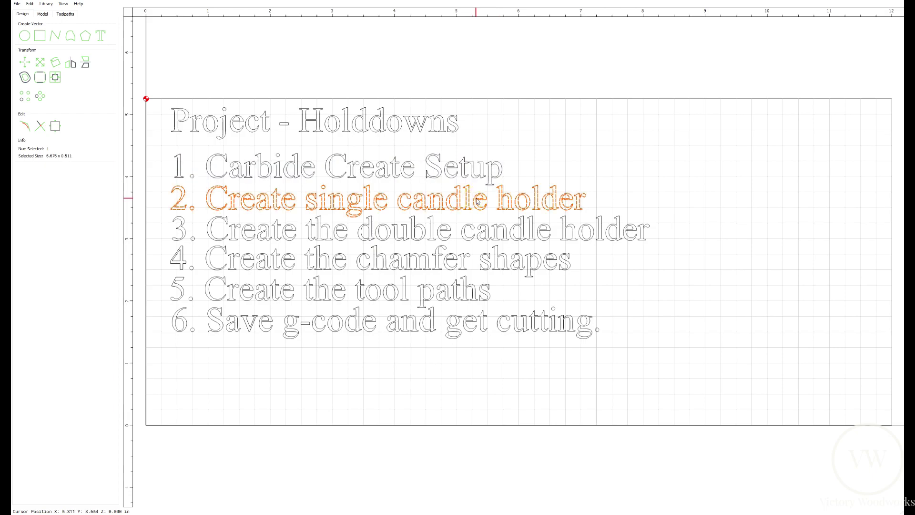
left_click(488, 233)
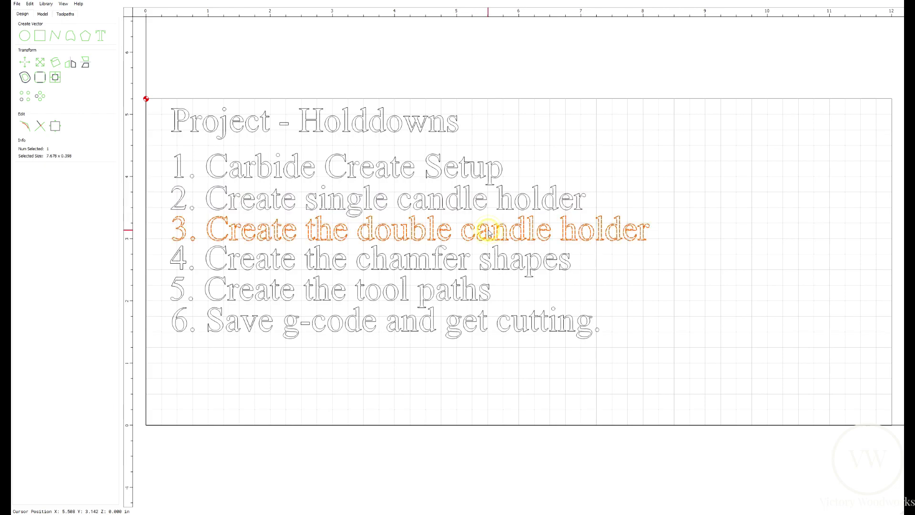
left_click(489, 264)
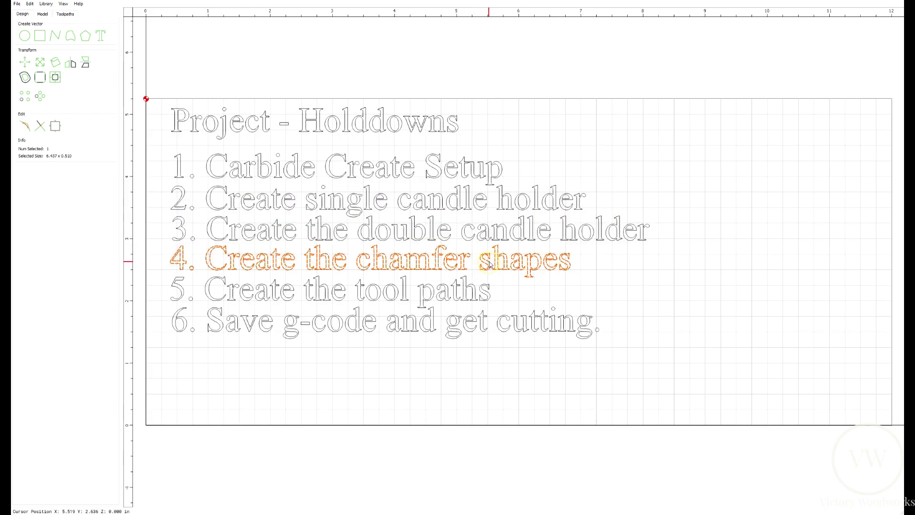
left_click(447, 297)
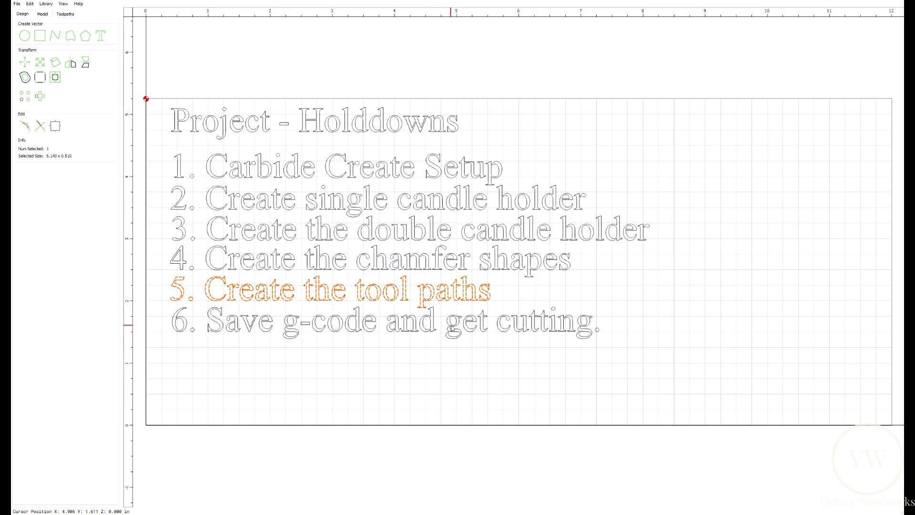
left_click(452, 328)
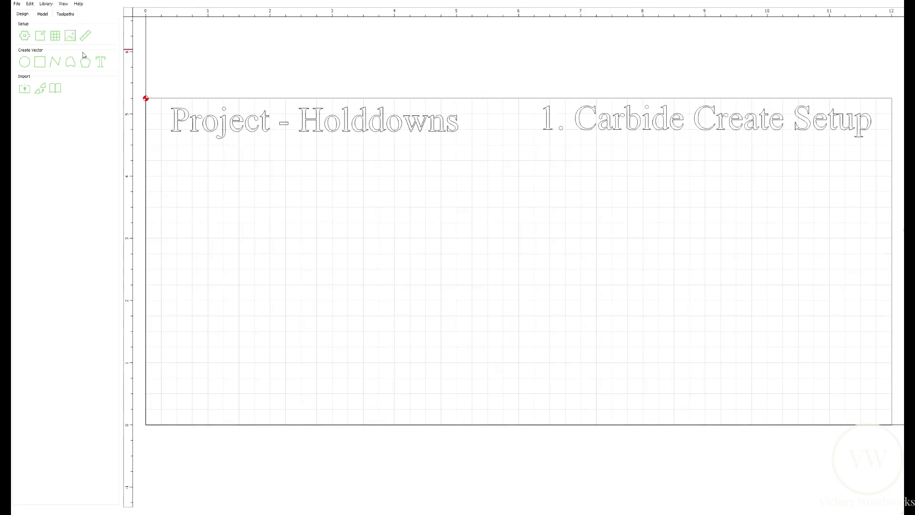
In the job setup, set the model resolution to Standard and the material to Hardwood
left_click(24, 36)
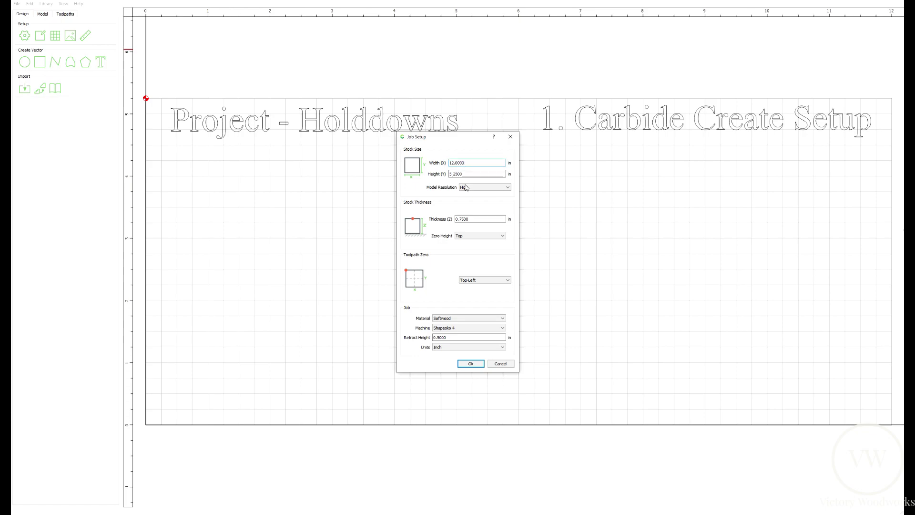
left_click(484, 187)
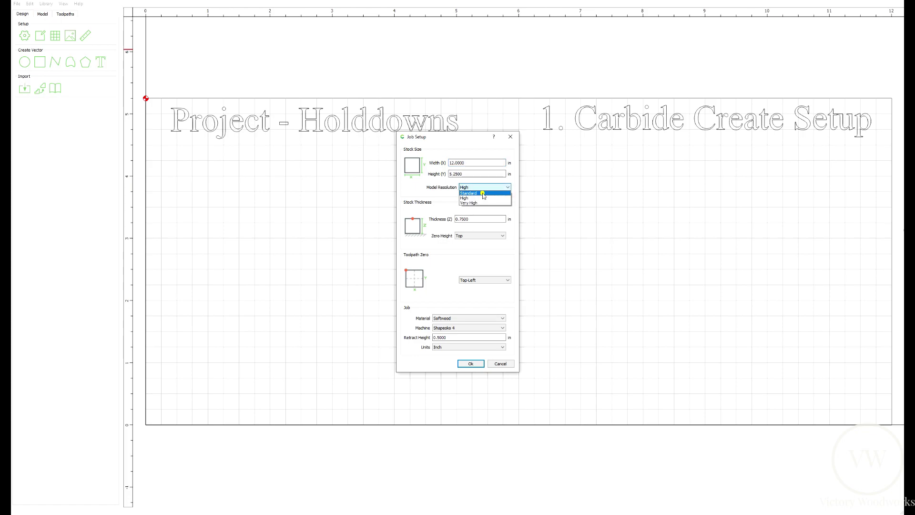
left_click(483, 196)
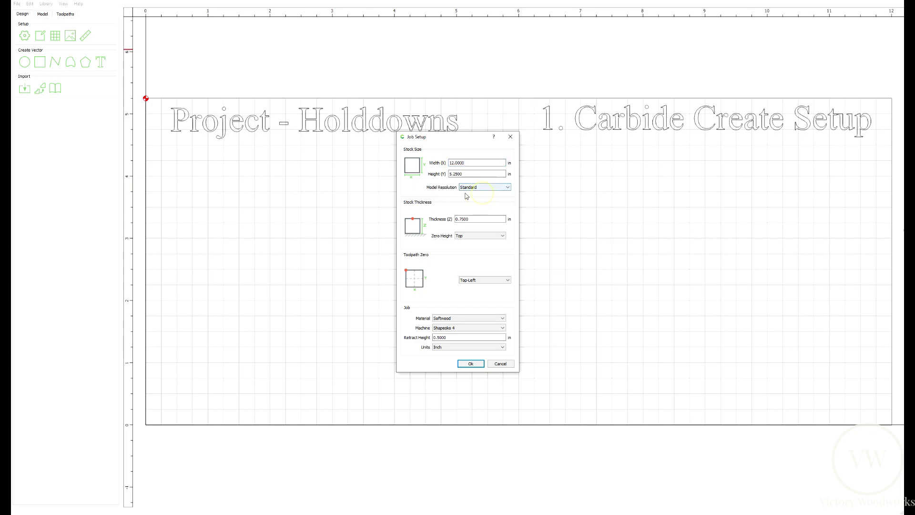
left_click(470, 221)
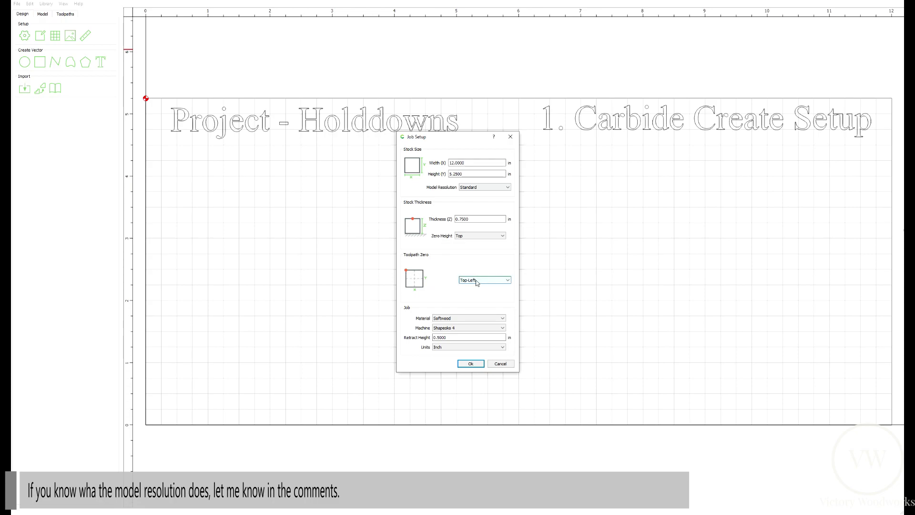
left_click(461, 319)
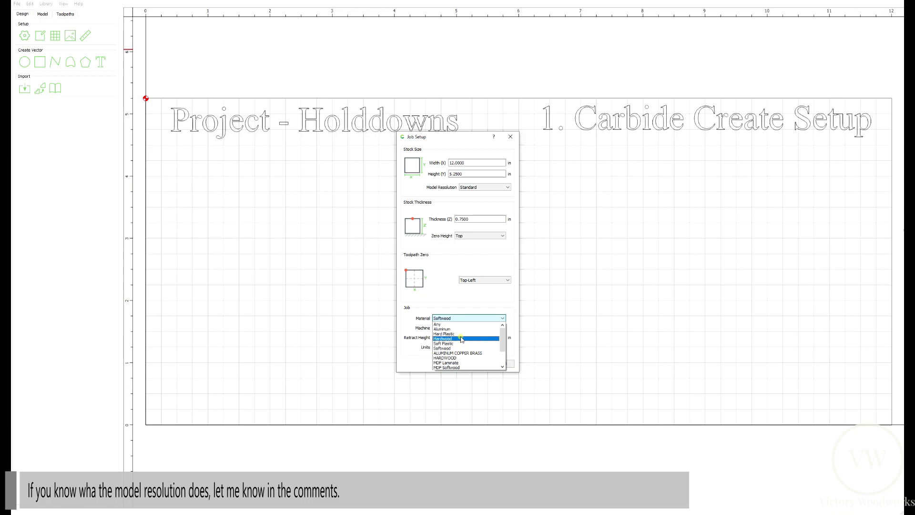
left_click(461, 339)
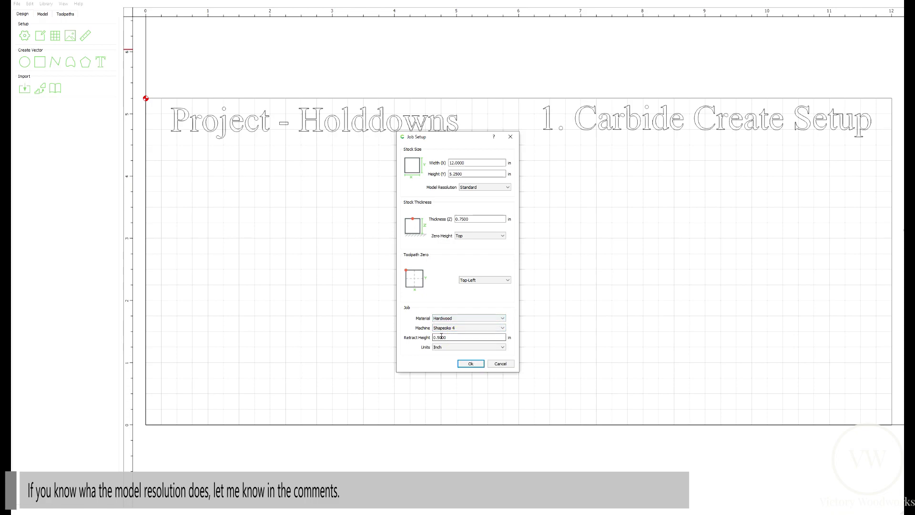
left_click(443, 336)
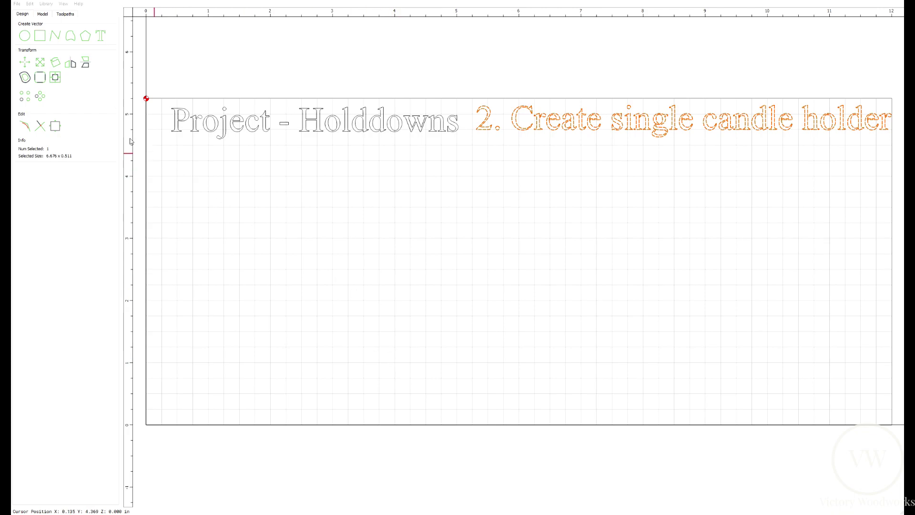
Draw a rectangle about 2 x 1.5 in on the stock and move it clear below the project title
left_click(41, 37)
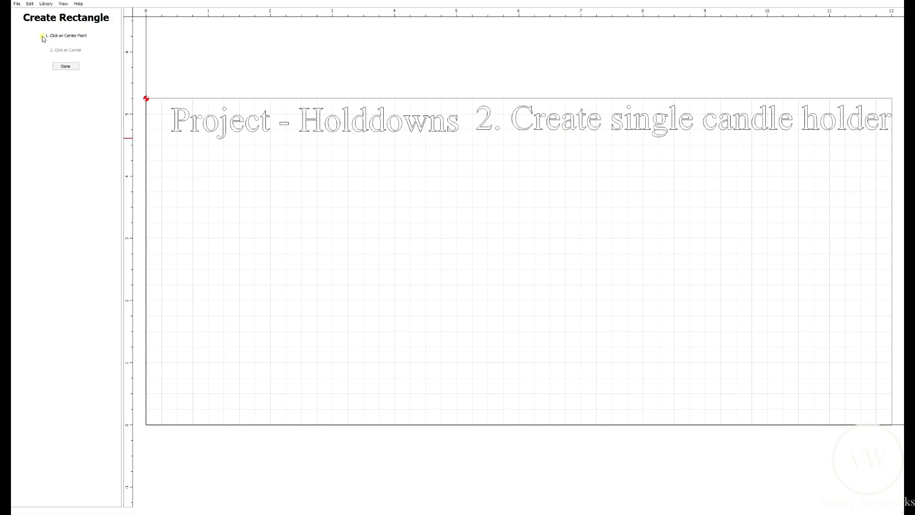
left_click(224, 176)
left_click(286, 222)
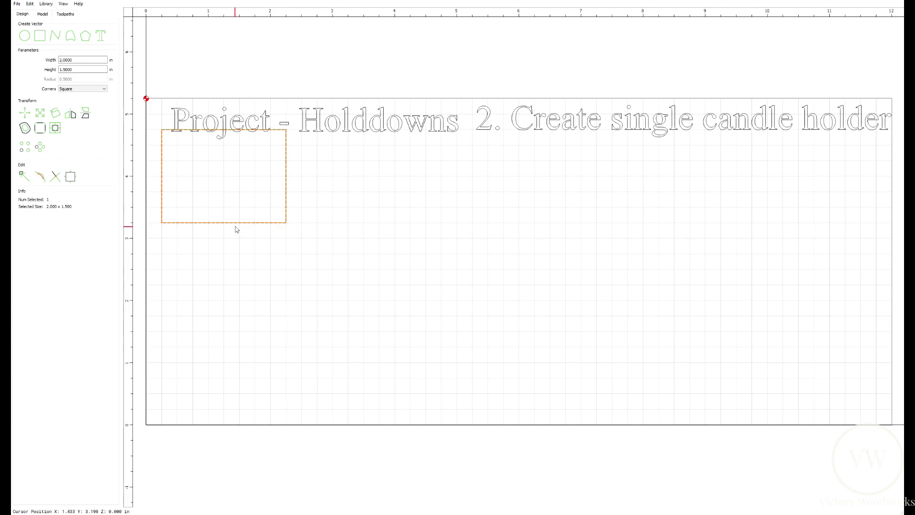
left_click_drag(237, 227, 316, 281)
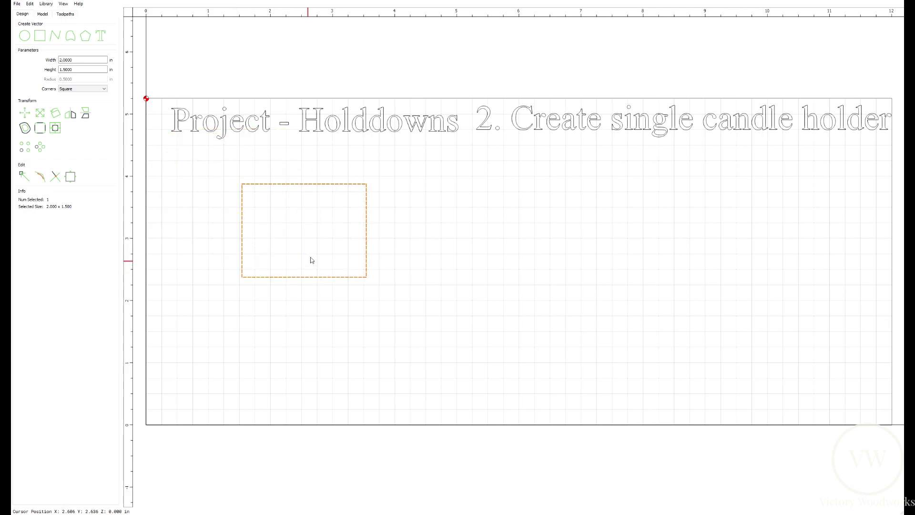
Set the rectangle's width and height to 2.5 in and move it onto the grid, centred at about X 2, Y 2.75
left_click(84, 60)
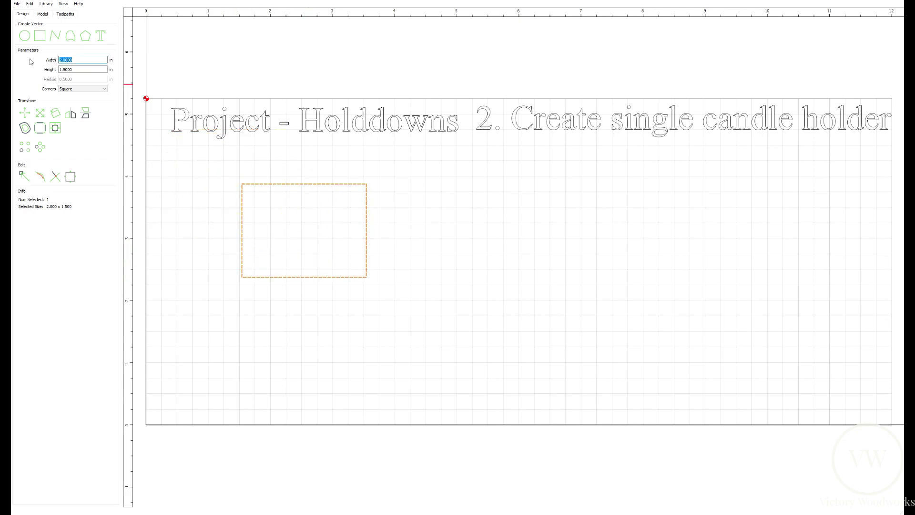
type("2.5")
key("Tab")
type("2.5")
key("Return")
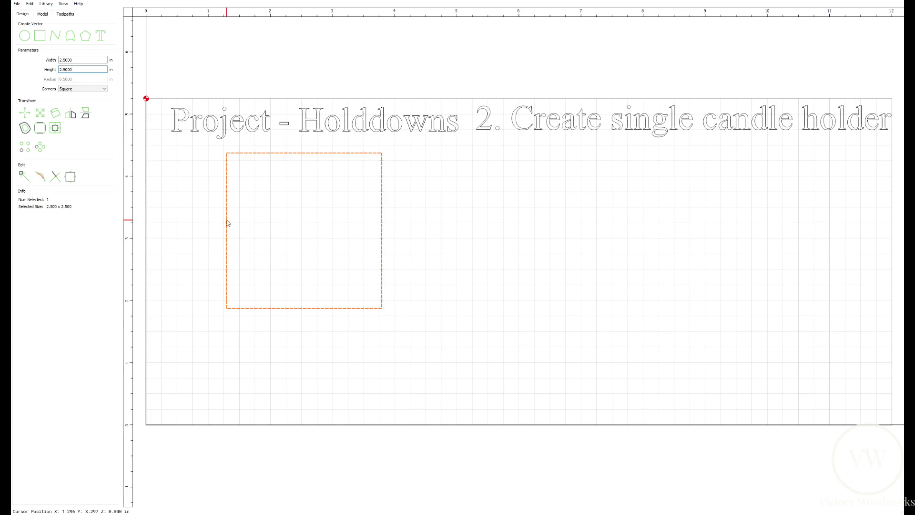
left_click_drag(227, 223, 192, 254)
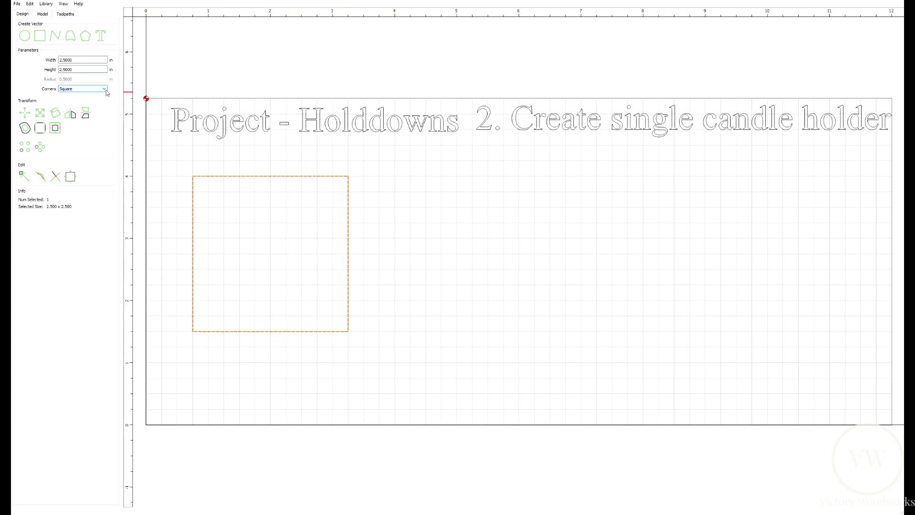
Round the square's corners using the Fillet corner type with a 0.5 in radius
left_click(78, 89)
left_click(67, 99)
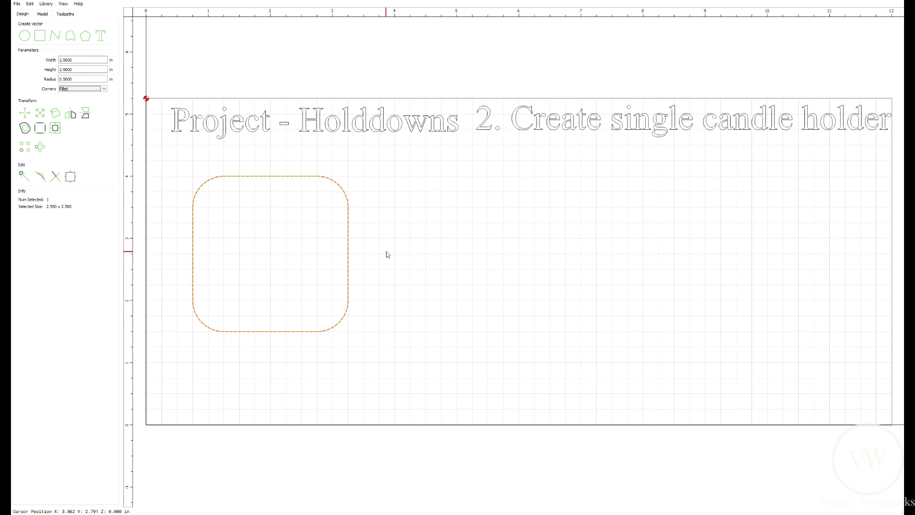
left_click(440, 244)
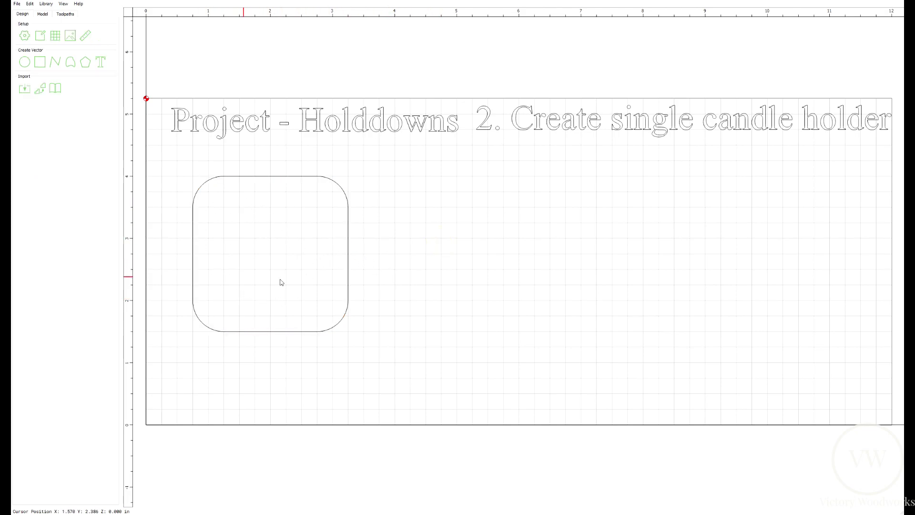
Draw a circle with a radius of about 0.71 in beside the rounded square
left_click(24, 62)
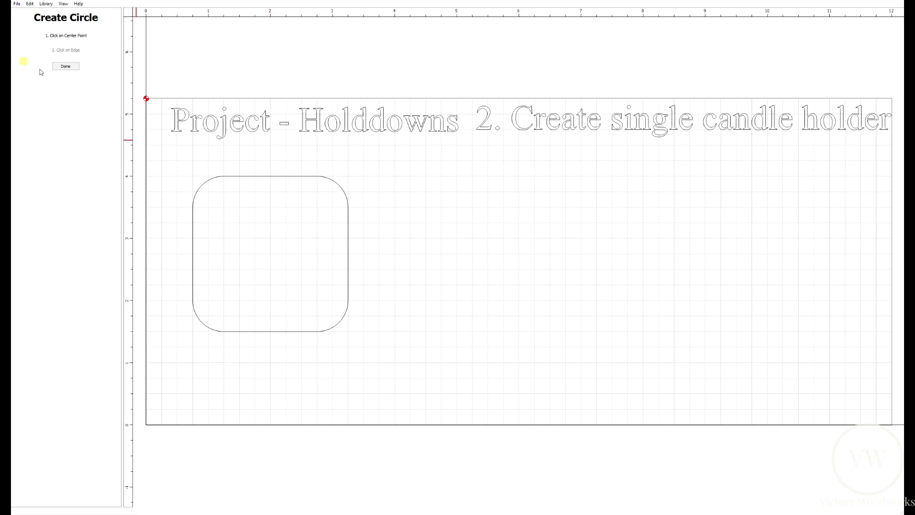
left_click(445, 223)
left_click(472, 253)
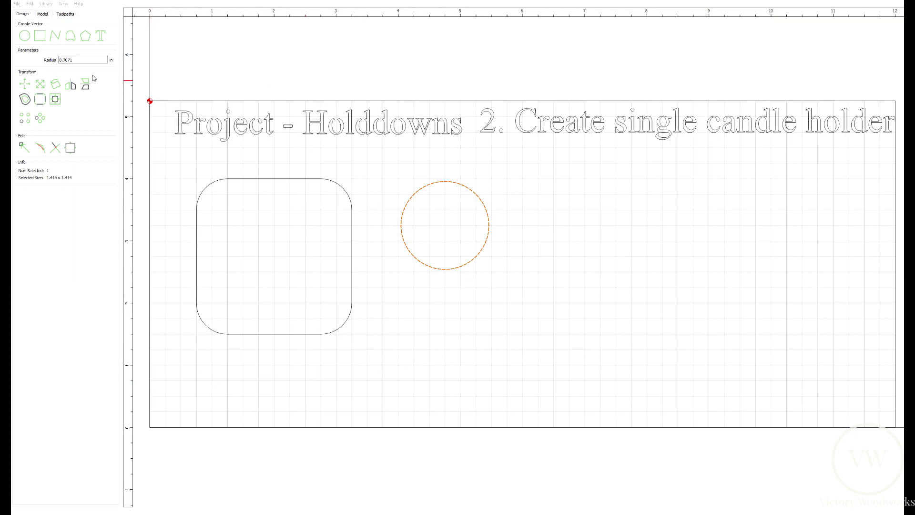
Set the circle's radius to 0.77 in and move it to the centre of the rounded square
double_click(66, 60)
type("0.77")
key("Return")
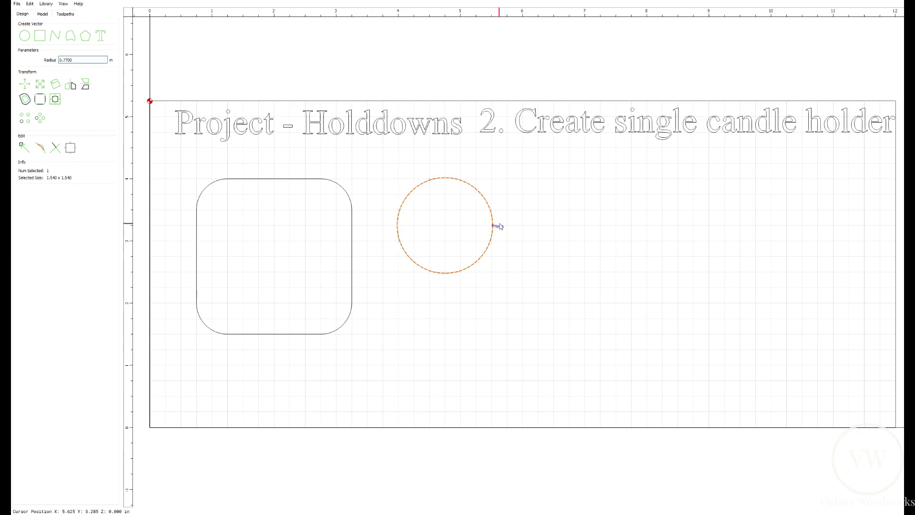
left_click_drag(398, 225, 278, 260)
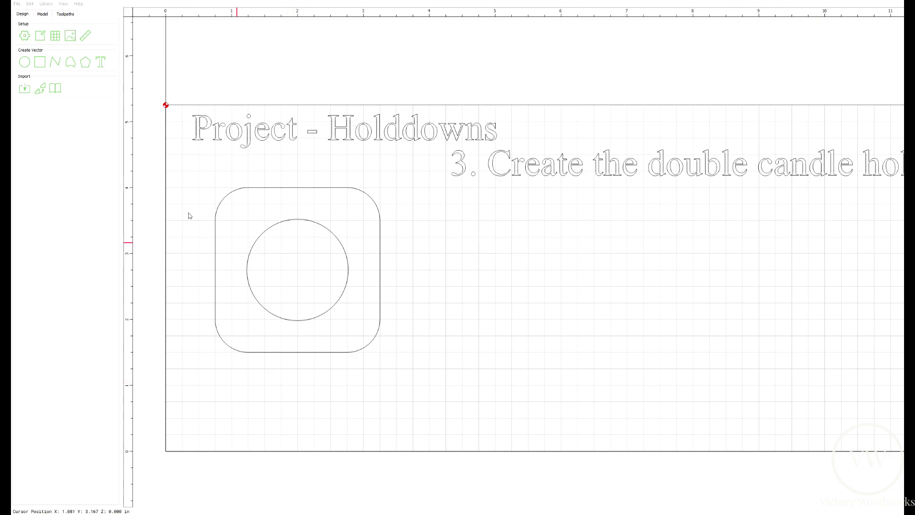
Copy the rounded square with its circle and place the copy centred at about X 5, Y 1.75
left_click_drag(189, 182, 444, 374)
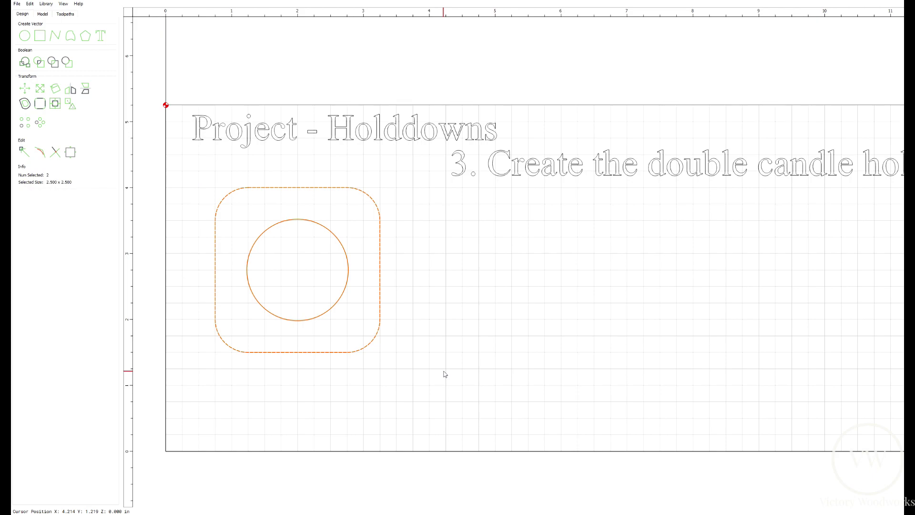
key("ctrl+c")
key("ctrl+v")
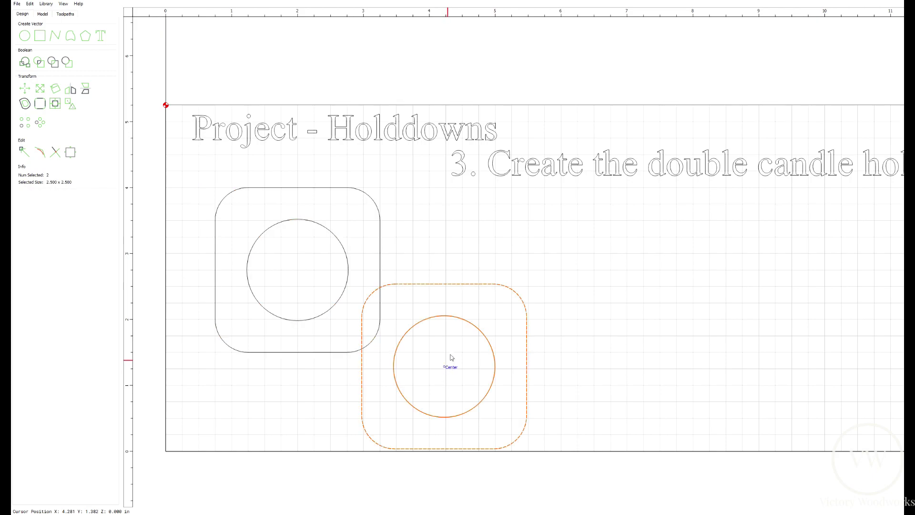
left_click_drag(441, 285, 496, 258)
Paste two more holder copies and line them up edge to edge after the first copy, centred at about X 7.5 and X 10
key("ctrl+v")
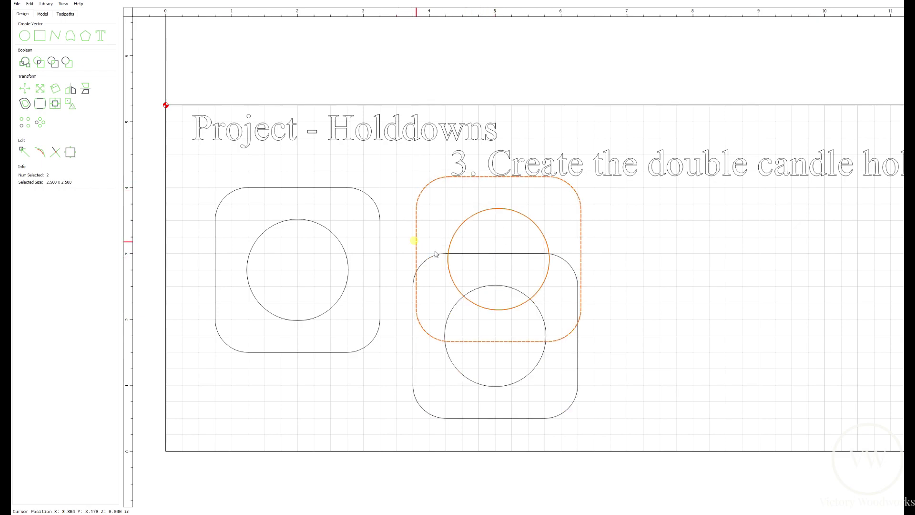
left_click_drag(435, 254, 578, 339)
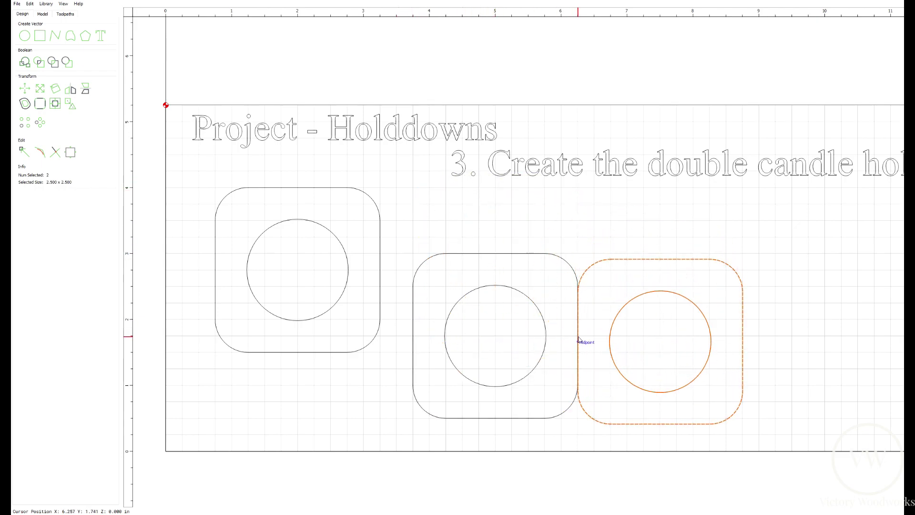
left_click_drag(744, 341, 757, 338)
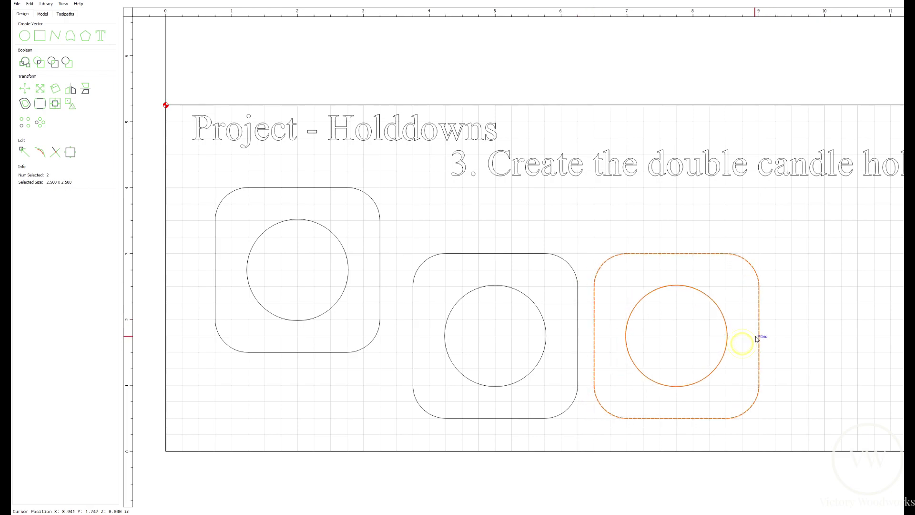
left_click_drag(599, 337, 582, 339)
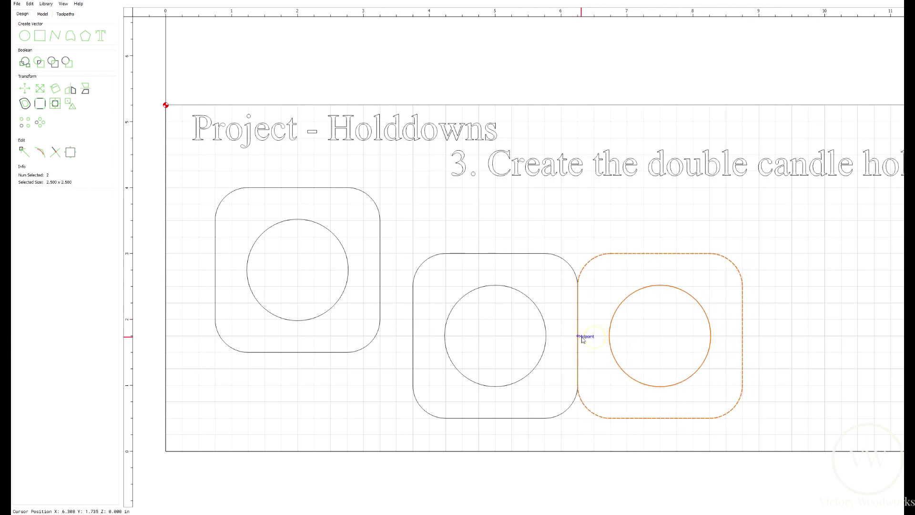
key("ctrl+v")
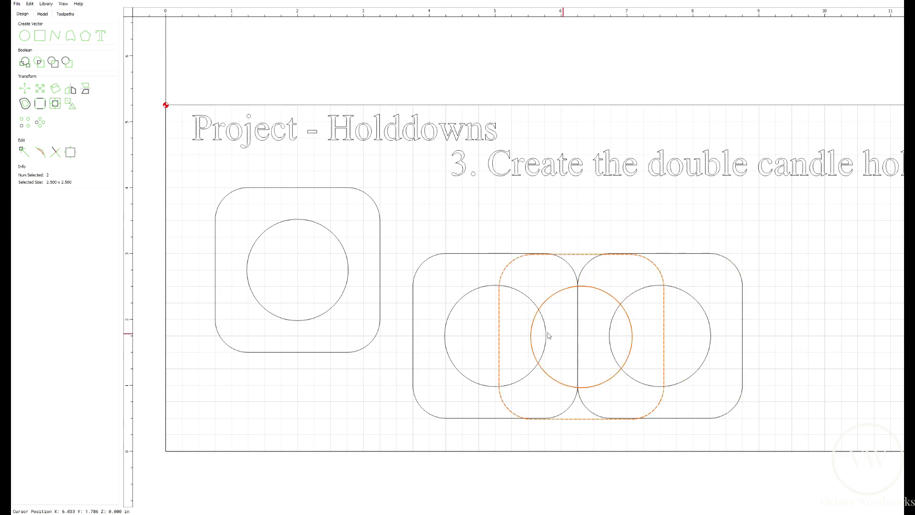
left_click_drag(502, 335, 741, 333)
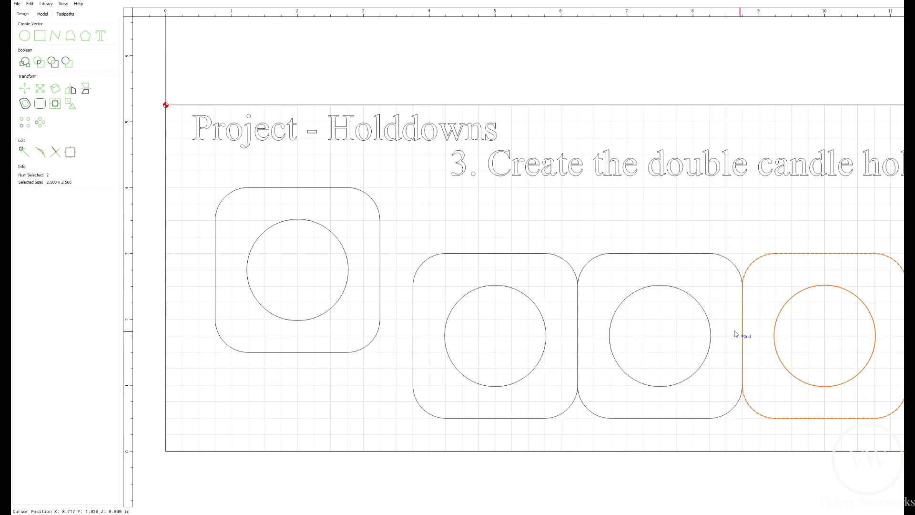
Draw a rectangle about 5.5 in wide and 2.5 in high overlapping the holder shapes
left_click_drag(399, 234, 906, 433)
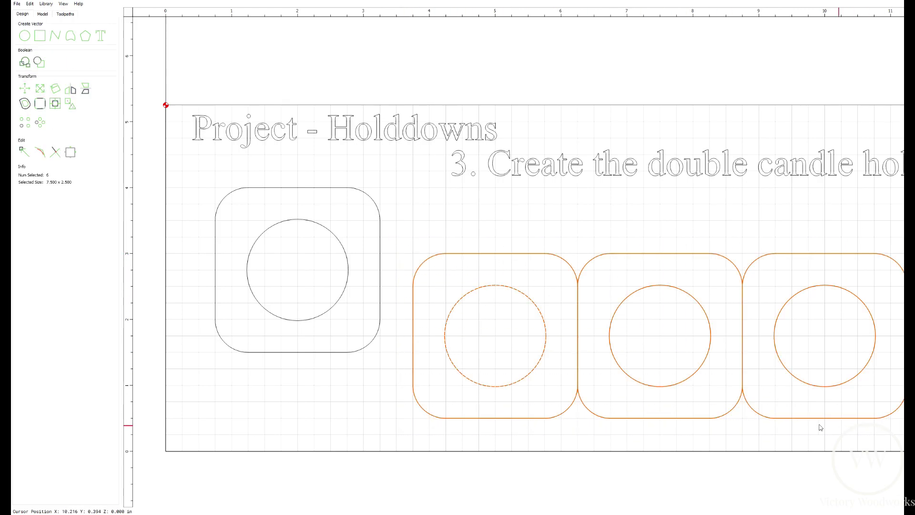
scroll(765, 422, "up", 1)
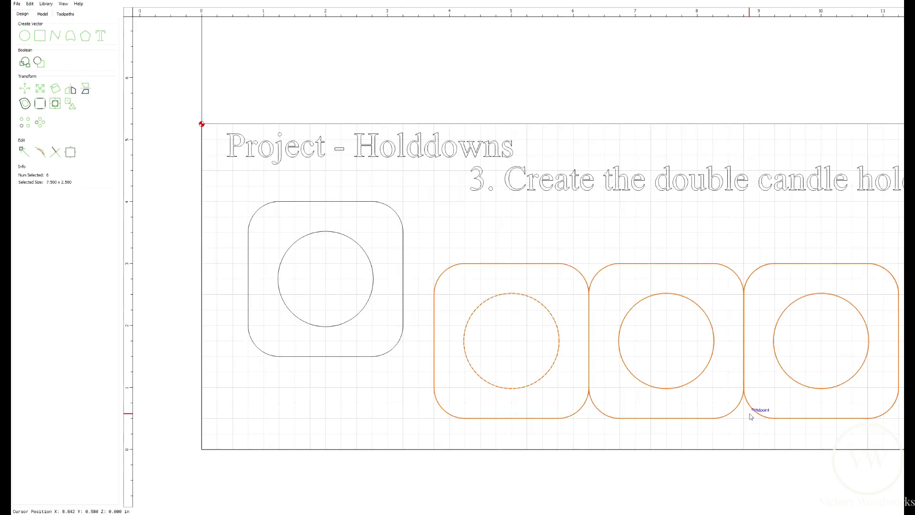
scroll(750, 416, "down", 1)
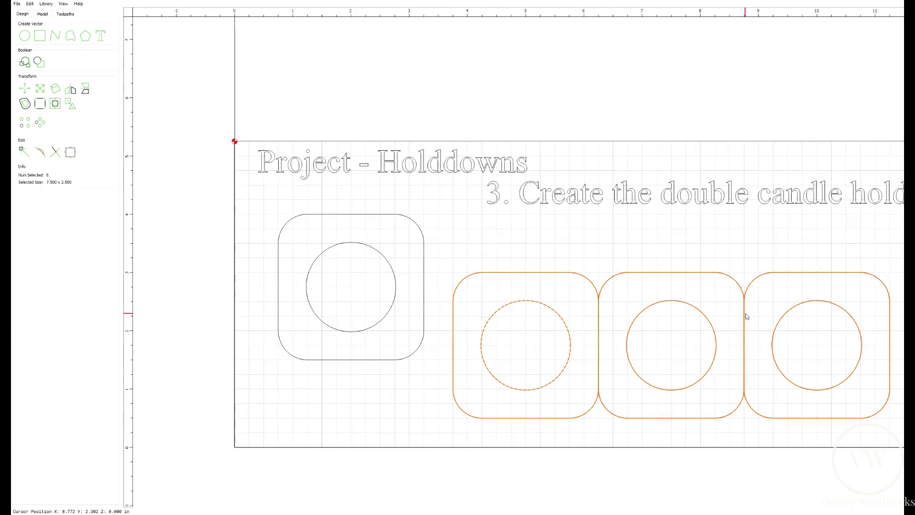
left_click(637, 257)
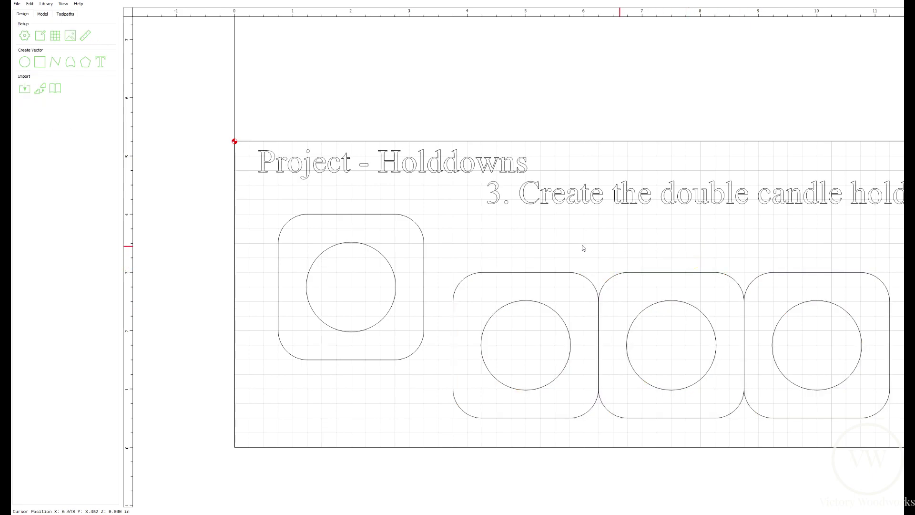
left_click(39, 63)
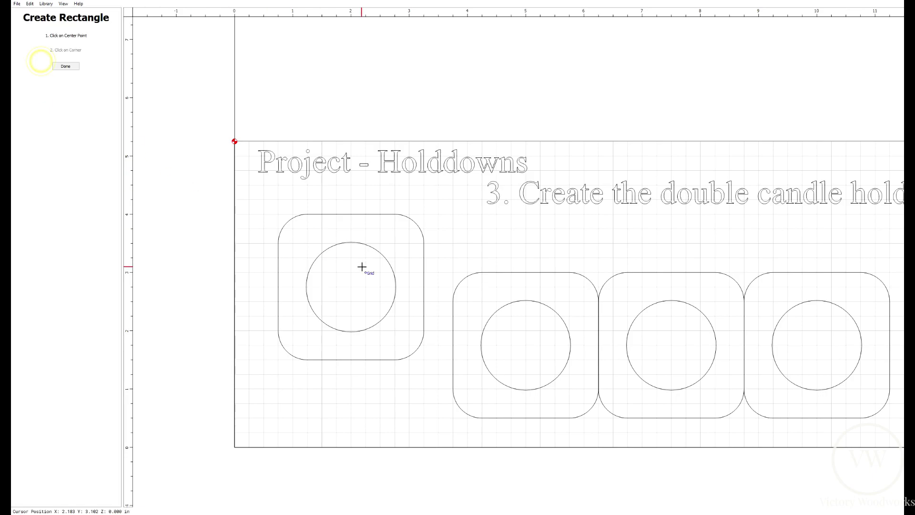
left_click(492, 255)
left_click(656, 330)
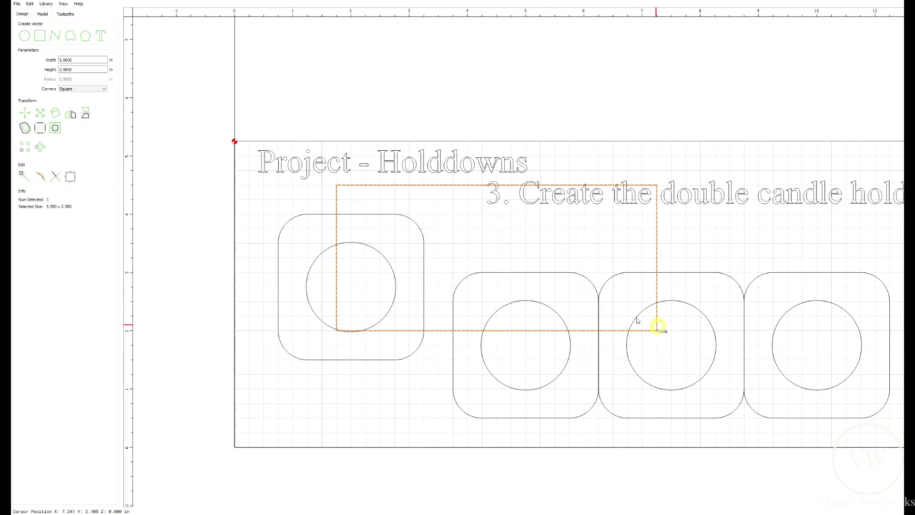
Give the rectangle fillet corners and try to set its size to 7.5 by 2.5 in
left_click(91, 59)
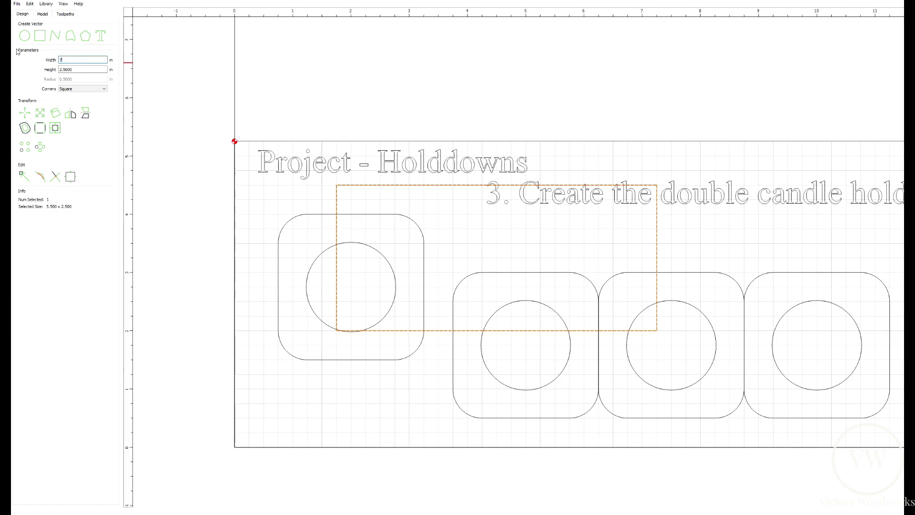
type("7.5")
key("Tab")
type("2.5")
key("Tab")
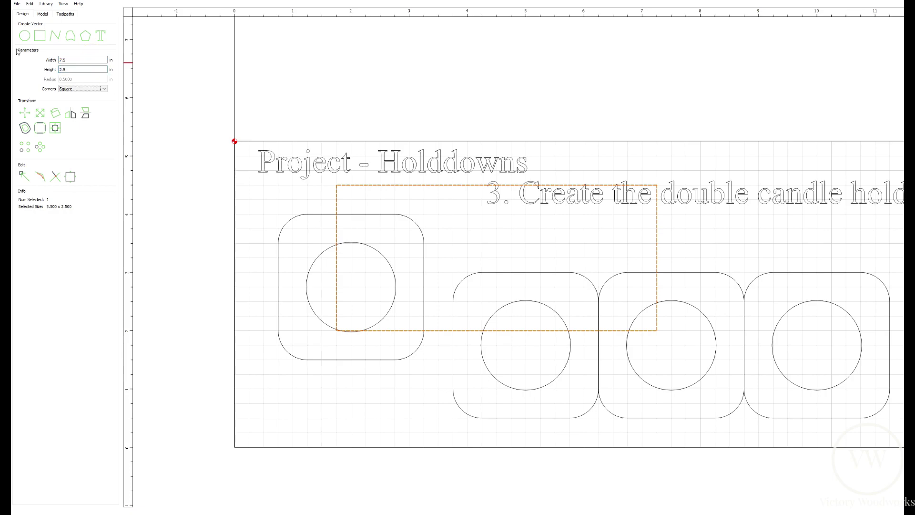
left_click(79, 90)
left_click(81, 100)
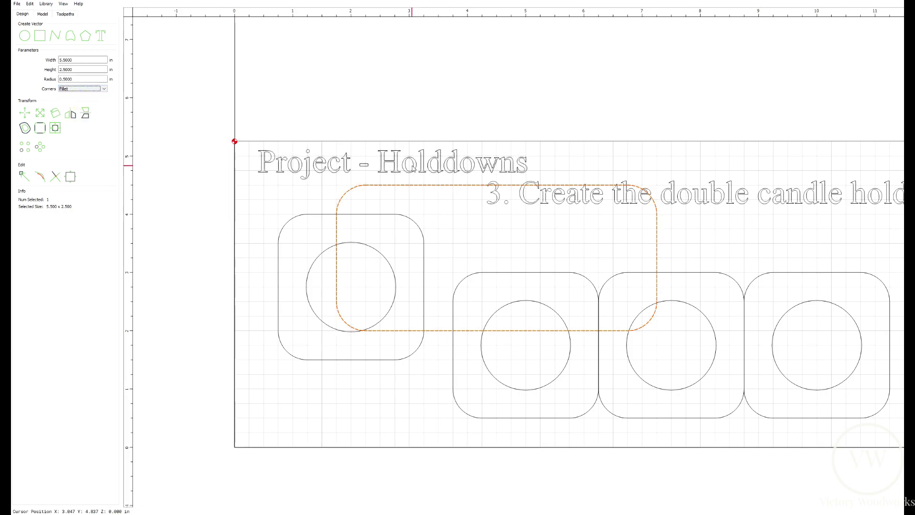
Move the rounded rectangle onto the row of three holders and set its width to 7.5 in
left_click_drag(357, 186, 458, 276)
left_click_drag(443, 351, 453, 352)
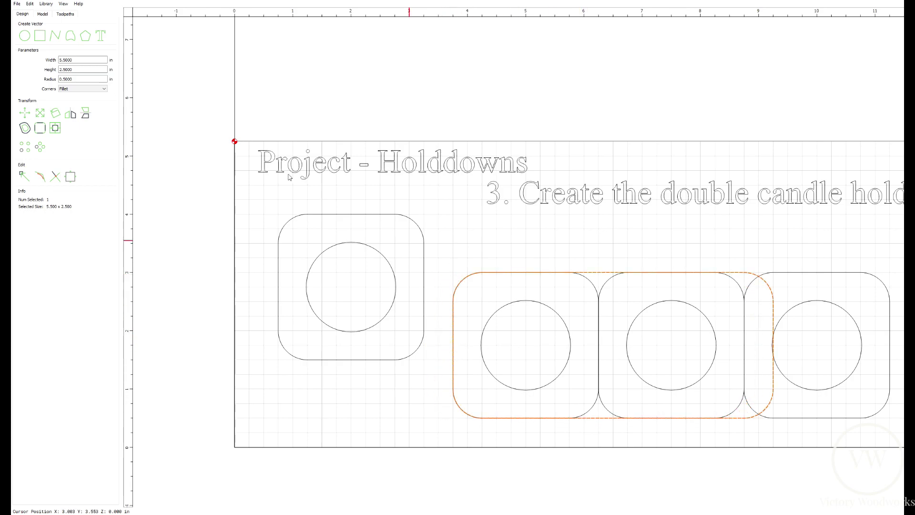
left_click_drag(90, 59, 57, 60)
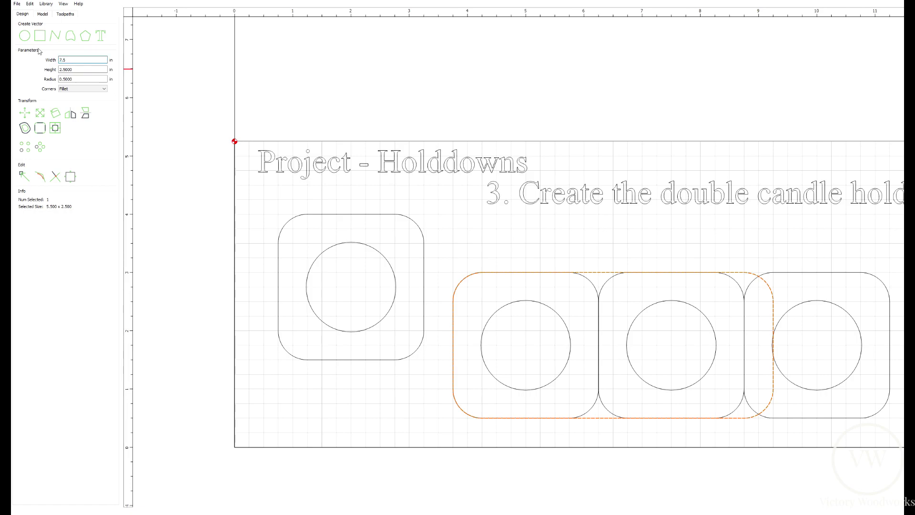
type("7.5")
key("Return")
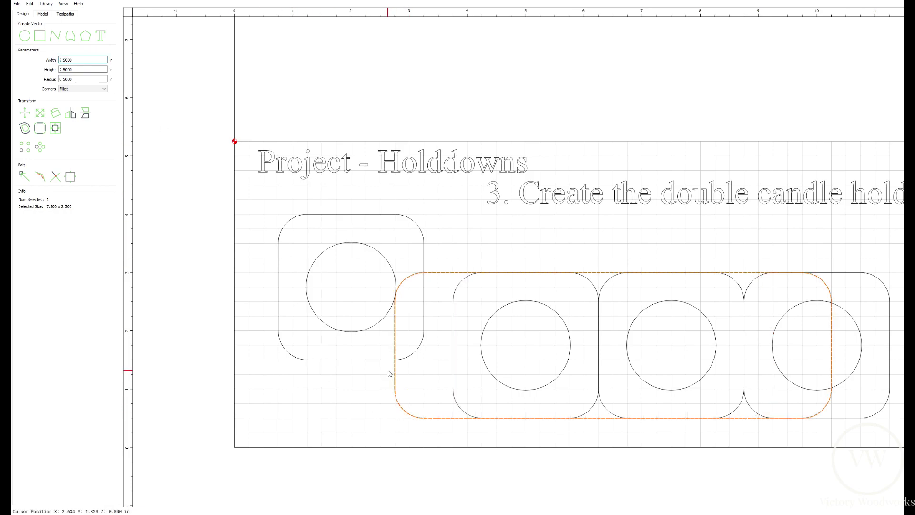
Align the widened rectangle with the outer edges of the three-holder row and delete the middle holder's circle
left_click_drag(394, 352, 457, 352)
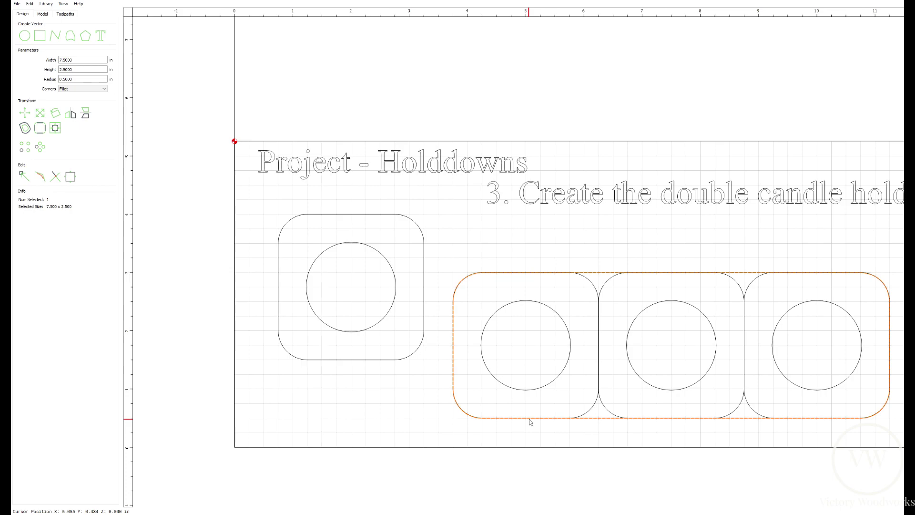
left_click(706, 318)
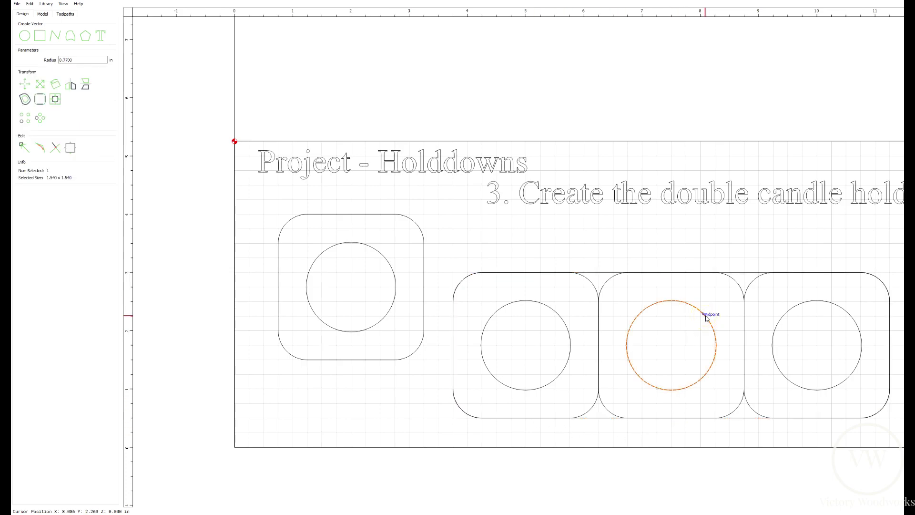
key("Delete")
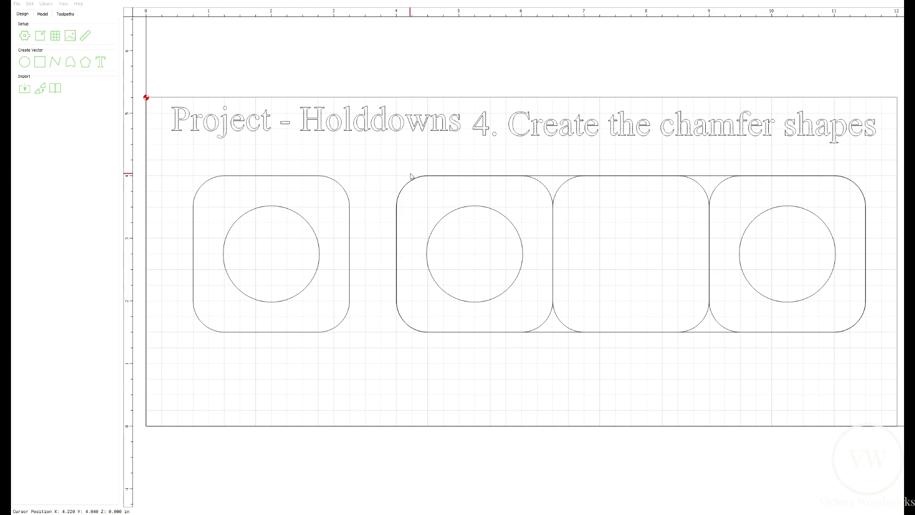
Offset the middle rounded square of the double holder outward by 0.0025 in
left_click(567, 188)
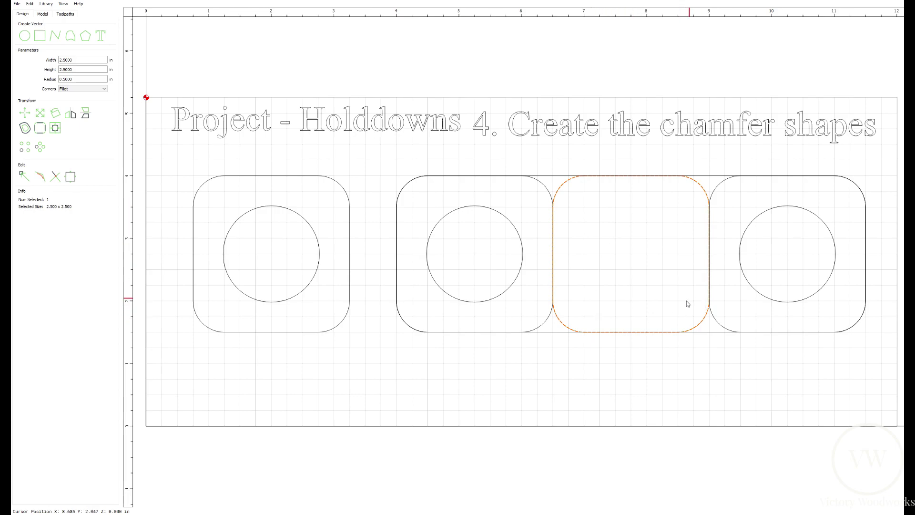
left_click(25, 128)
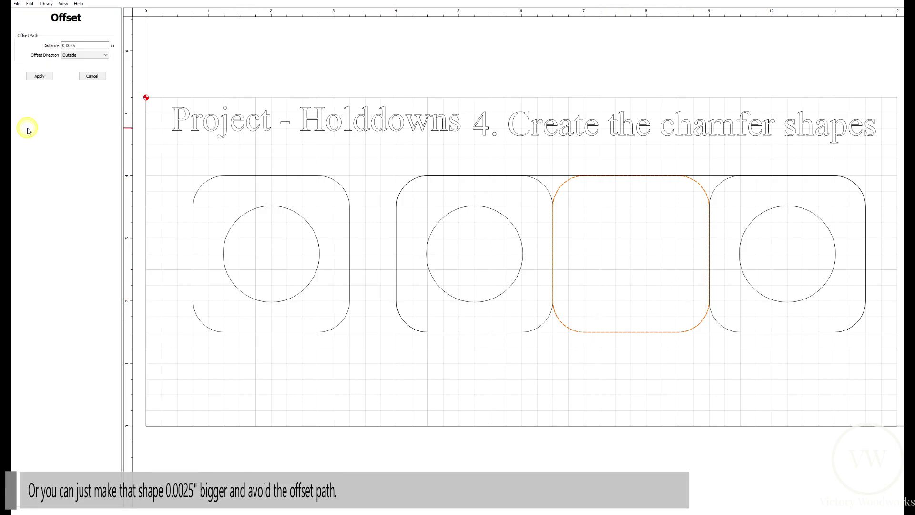
left_click(71, 46)
left_click(39, 76)
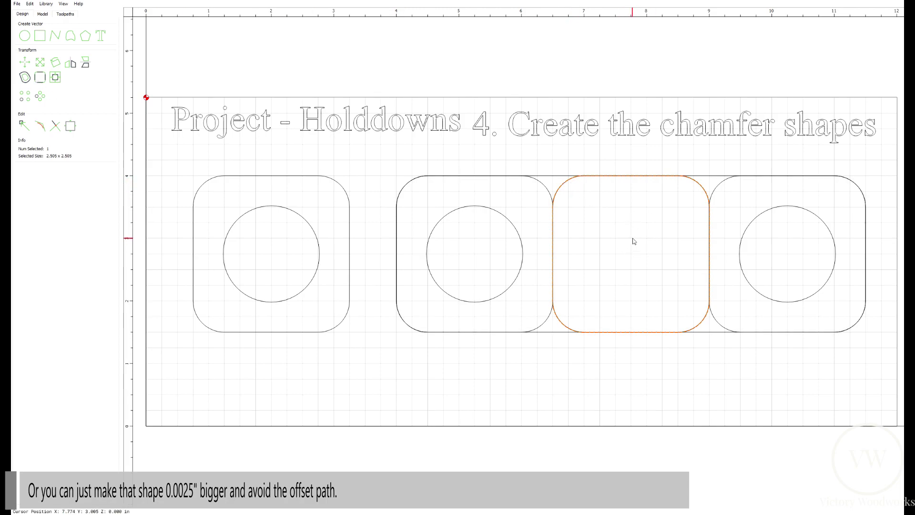
left_click(357, 368)
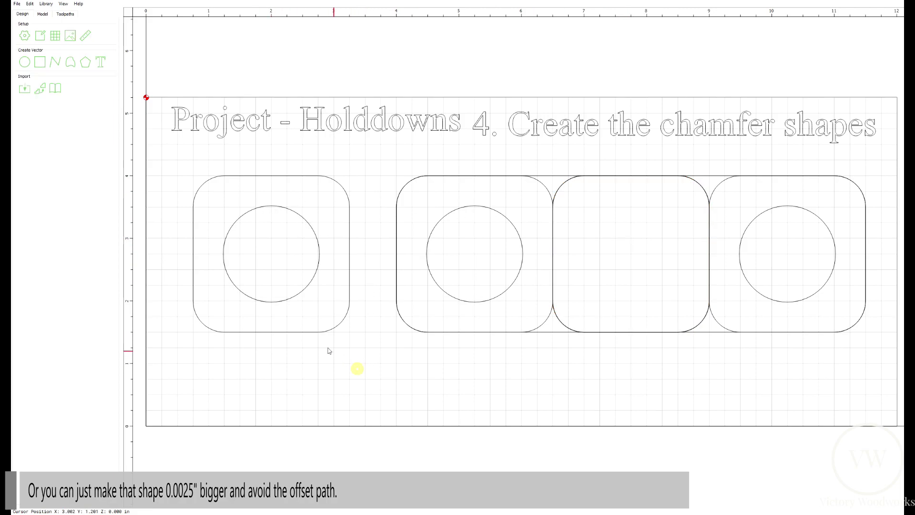
Offset the outlines of the single holder and the long double holder outward by 0.025 in for the chamfers
left_click(329, 331)
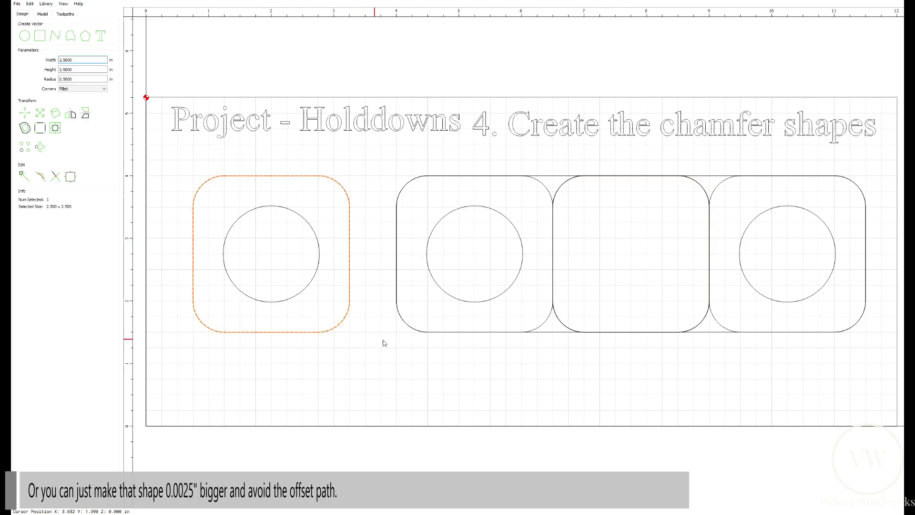
left_click(558, 335)
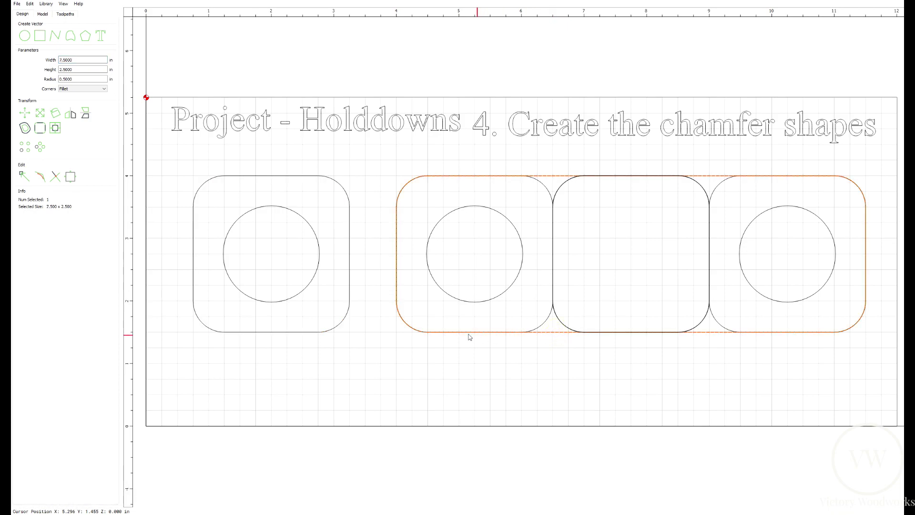
left_click(333, 332, "shift")
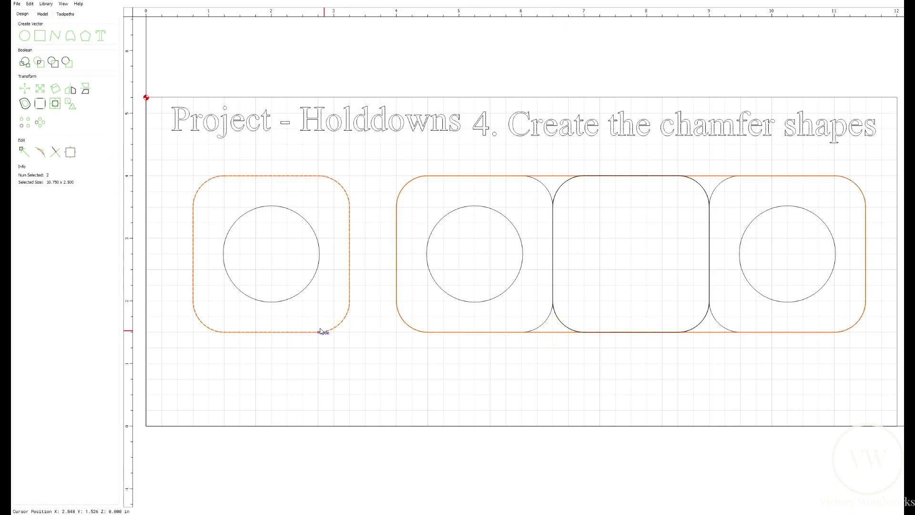
left_click(25, 104)
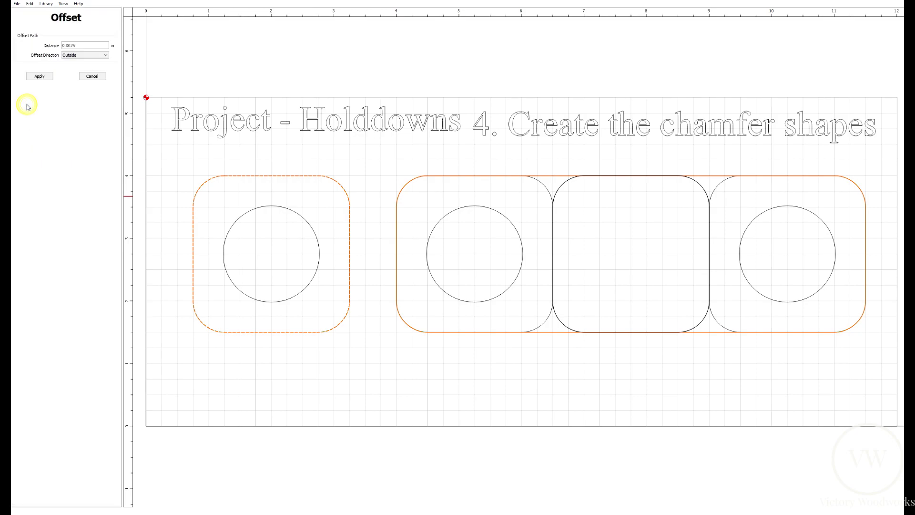
left_click_drag(68, 45, 78, 46)
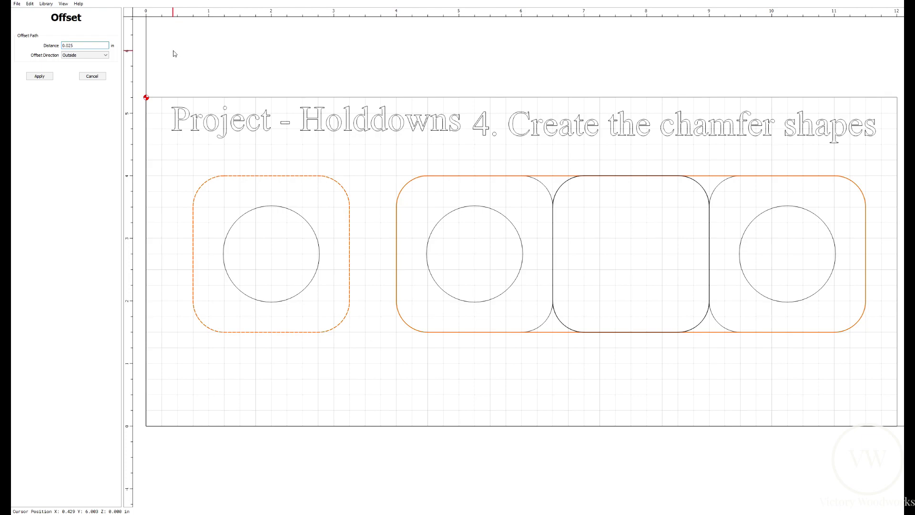
left_click(40, 77)
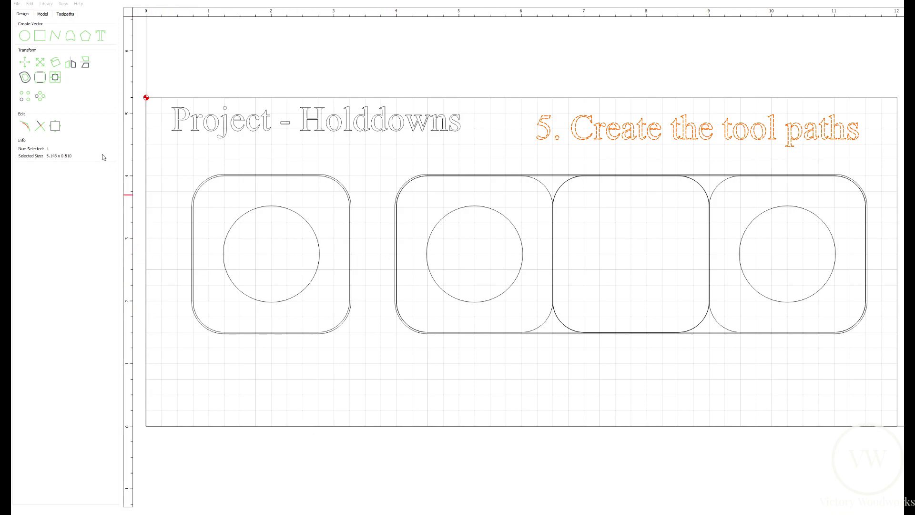
left_click(55, 126)
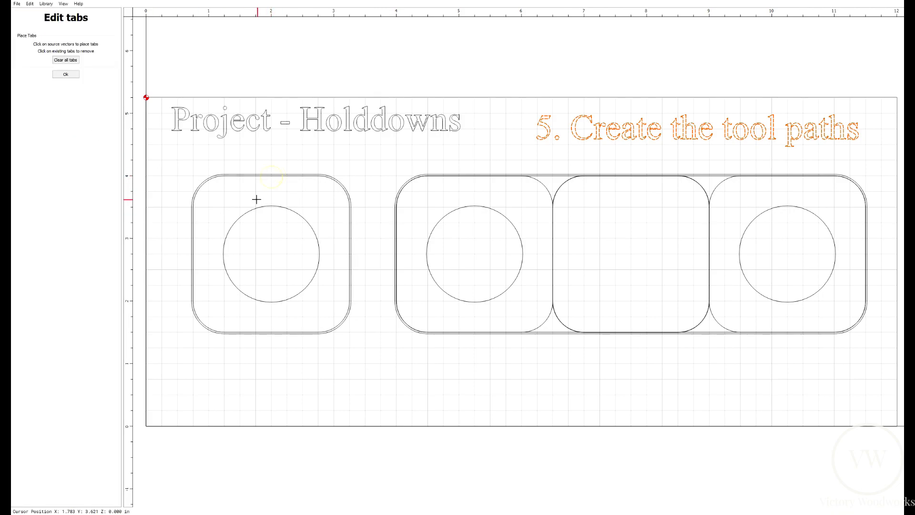
left_click(269, 176)
left_click(267, 178)
left_click(273, 172)
left_click(66, 74)
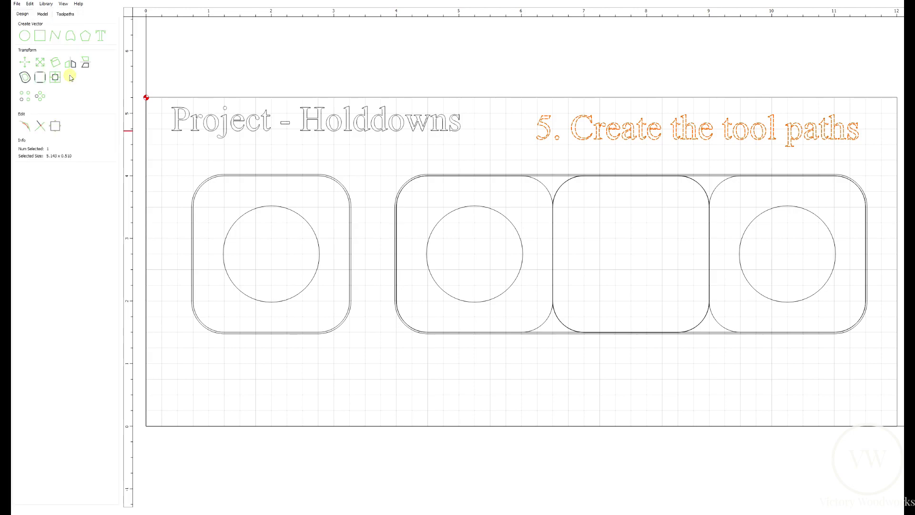
left_click(361, 159)
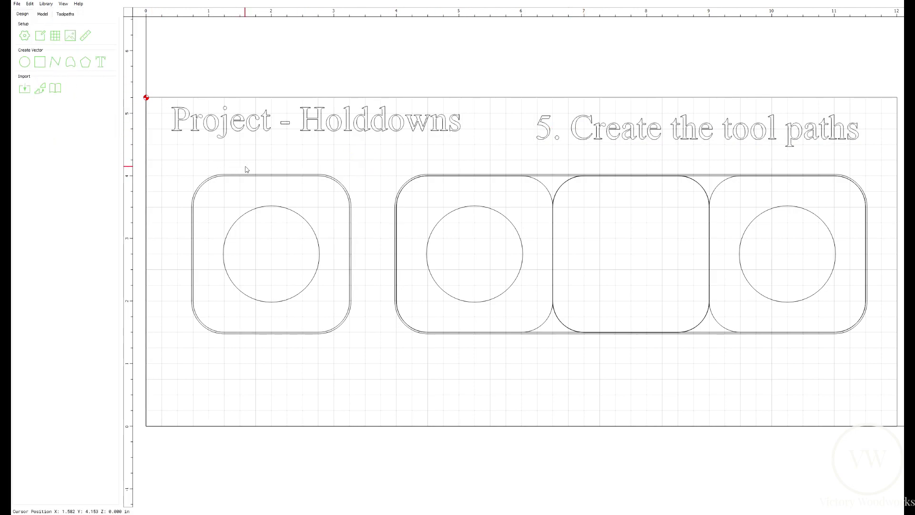
Place four tabs on the single holder's inner outline, one at the middle of each side
left_click(265, 180)
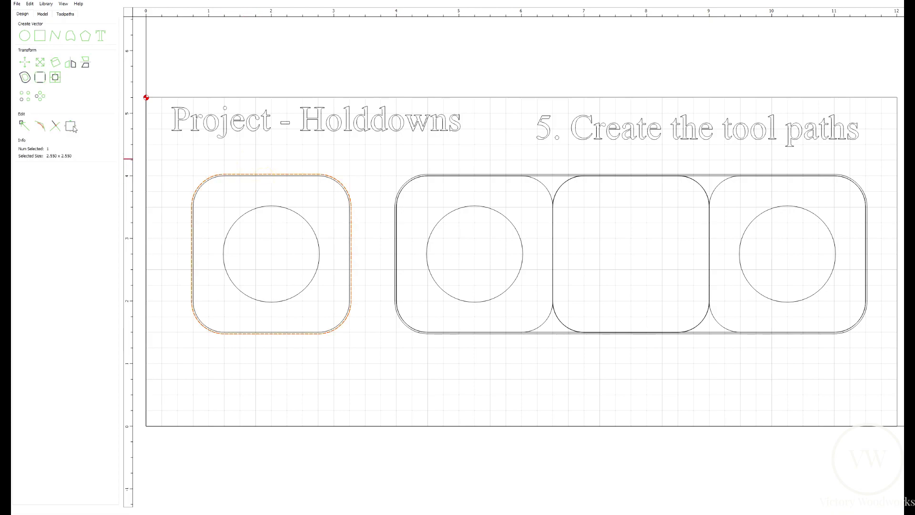
left_click(266, 180)
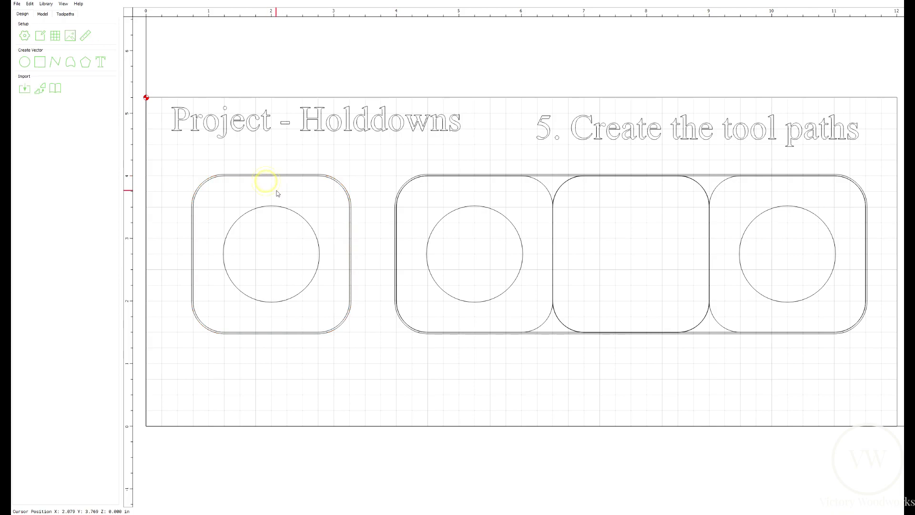
left_click(269, 177)
left_click(270, 187)
scroll(272, 181, "up", 3)
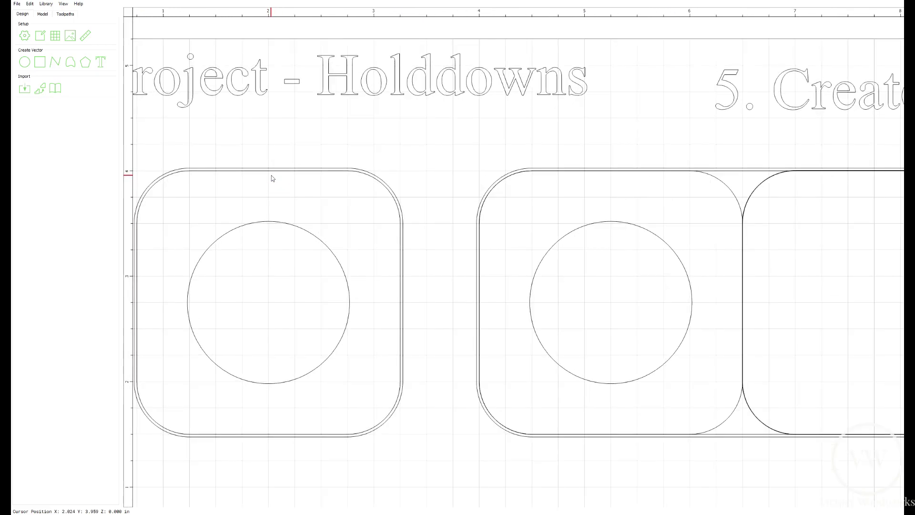
left_click(274, 178)
left_click(71, 177)
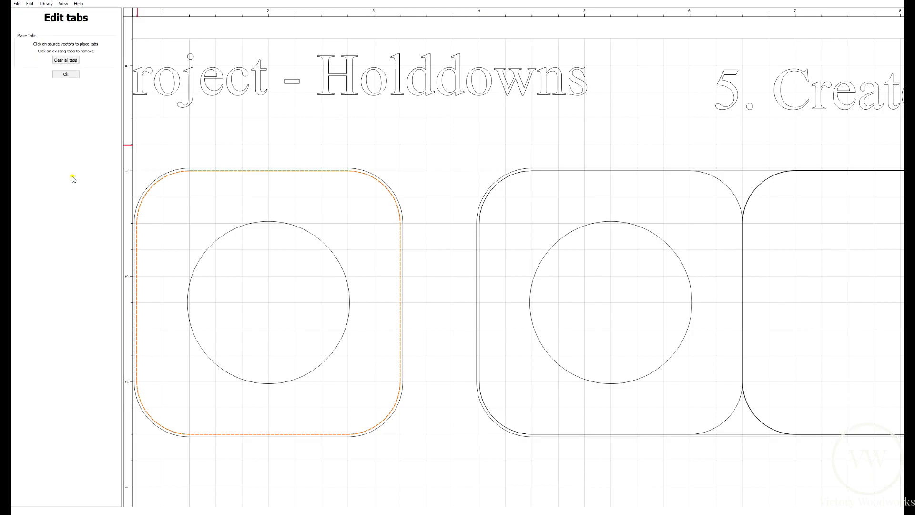
left_click(268, 167)
left_click(270, 434)
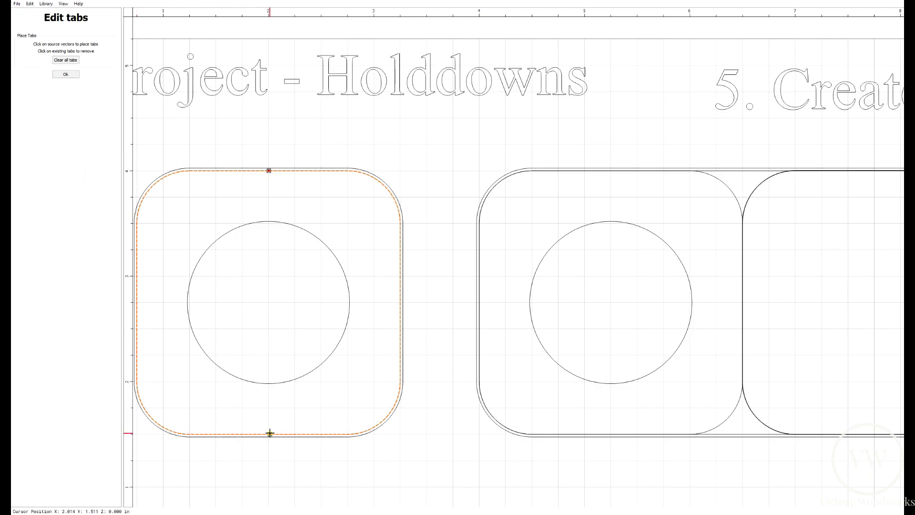
left_click(136, 303)
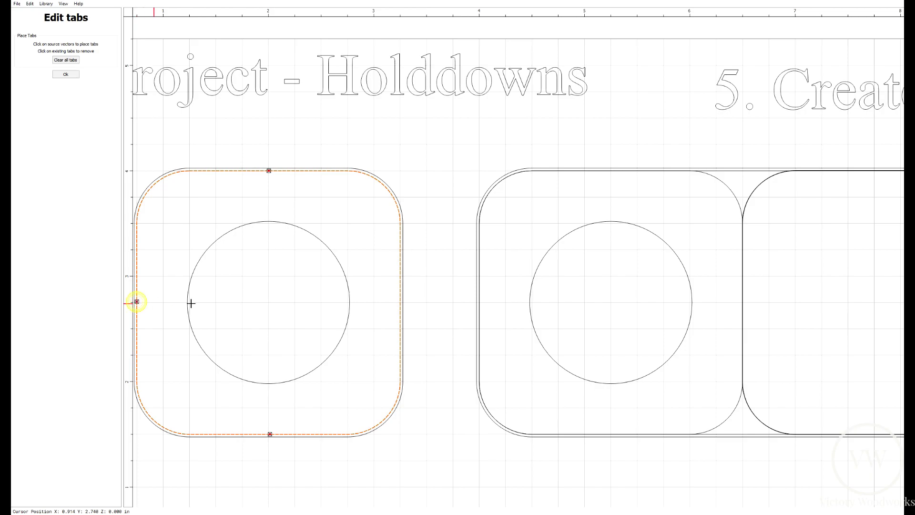
left_click(399, 300)
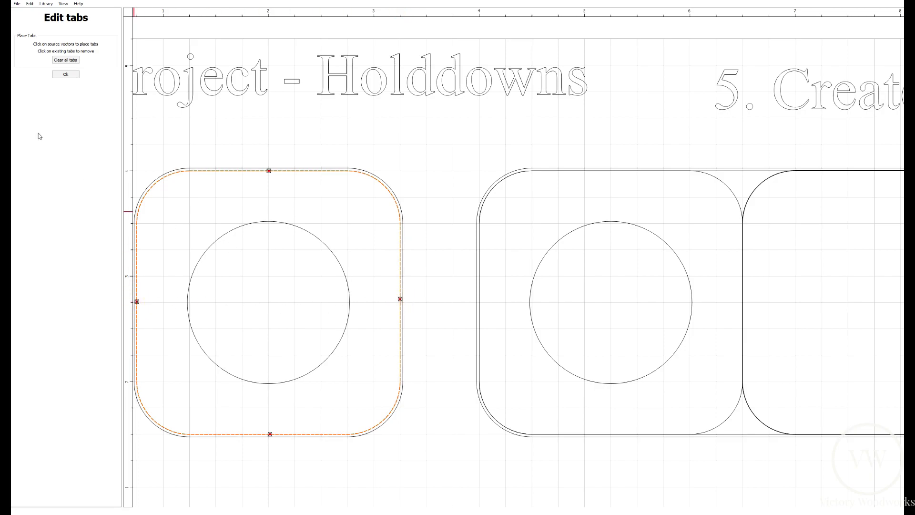
Place four tabs on the long double holder's inner outline, one at the middle of each side
left_click(66, 74)
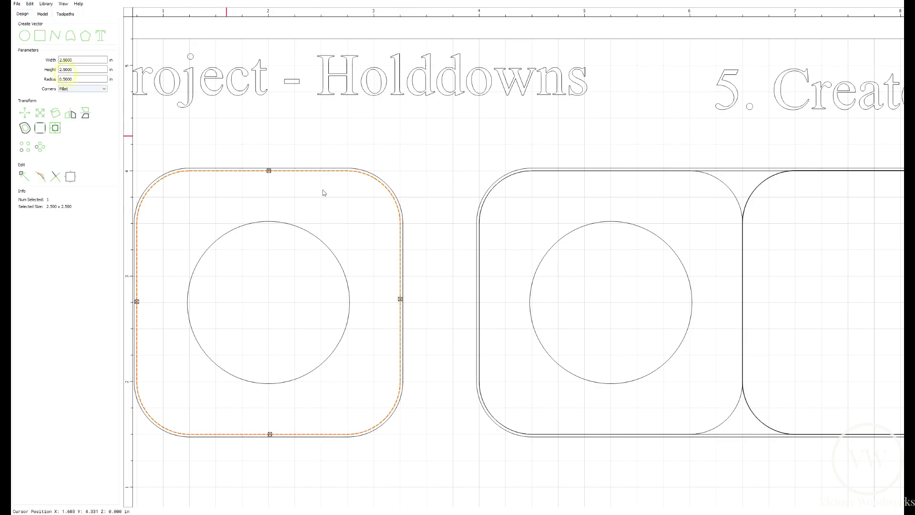
left_click(481, 282)
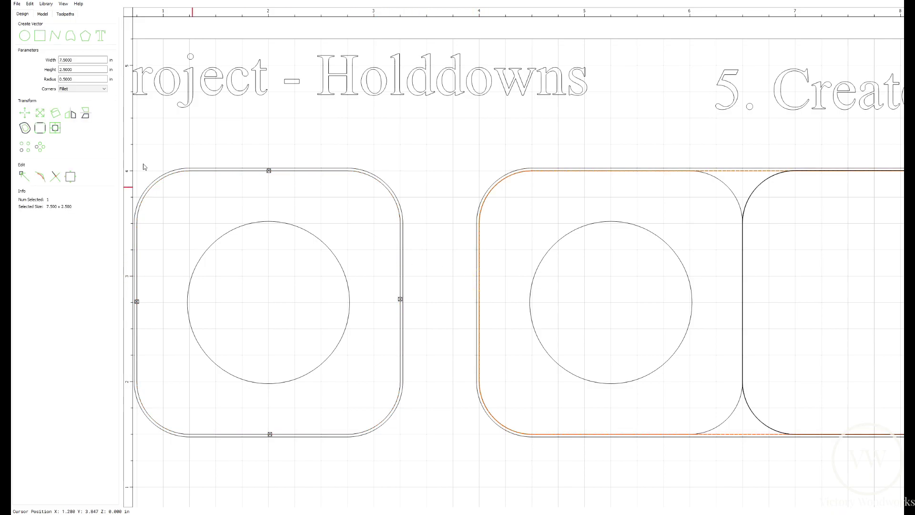
left_click(71, 176)
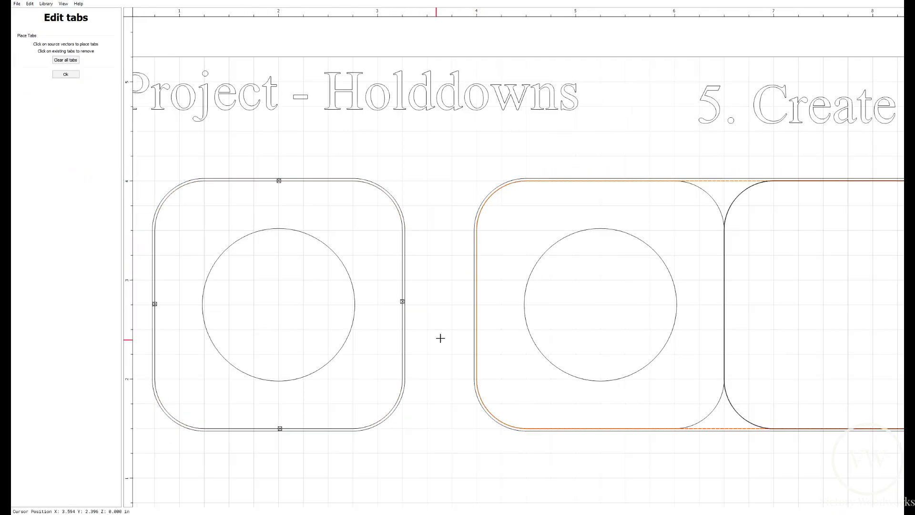
scroll(440, 338, "down", 1)
scroll(458, 341, "down", 2)
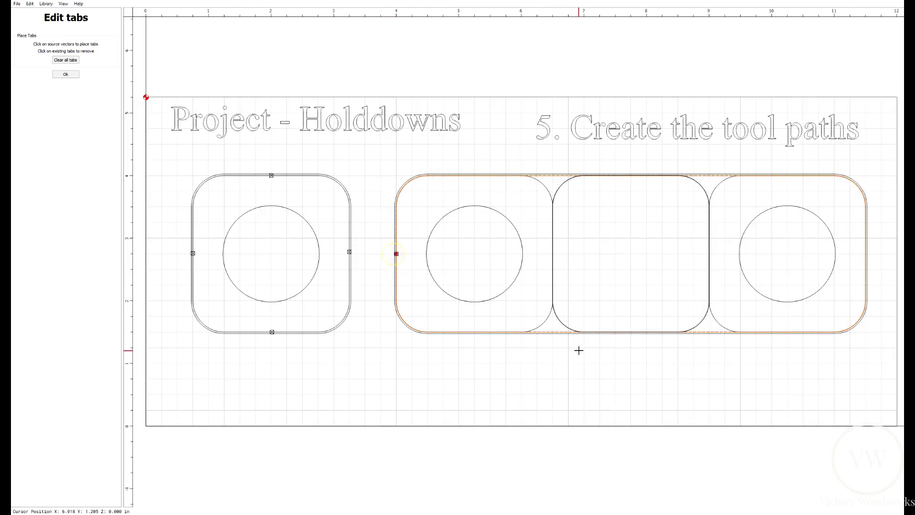
left_click(632, 332)
left_click(628, 175)
left_click(869, 253)
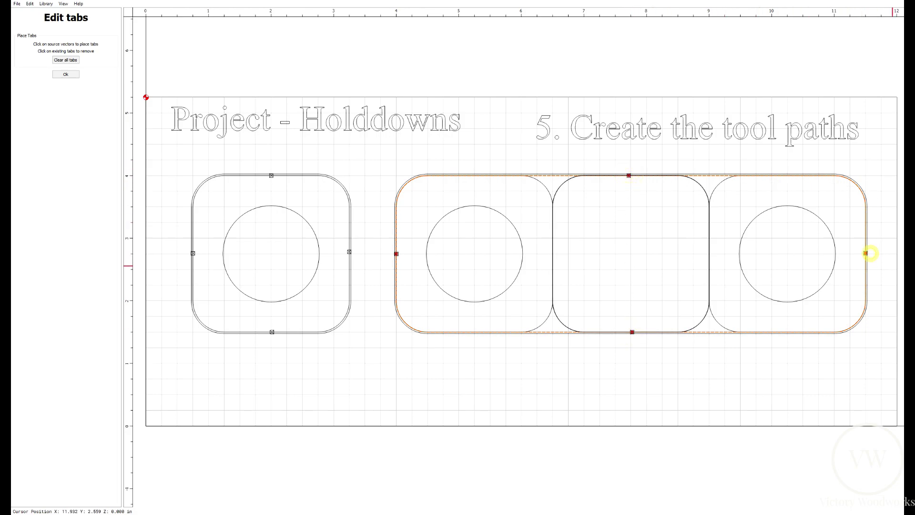
left_click(76, 74)
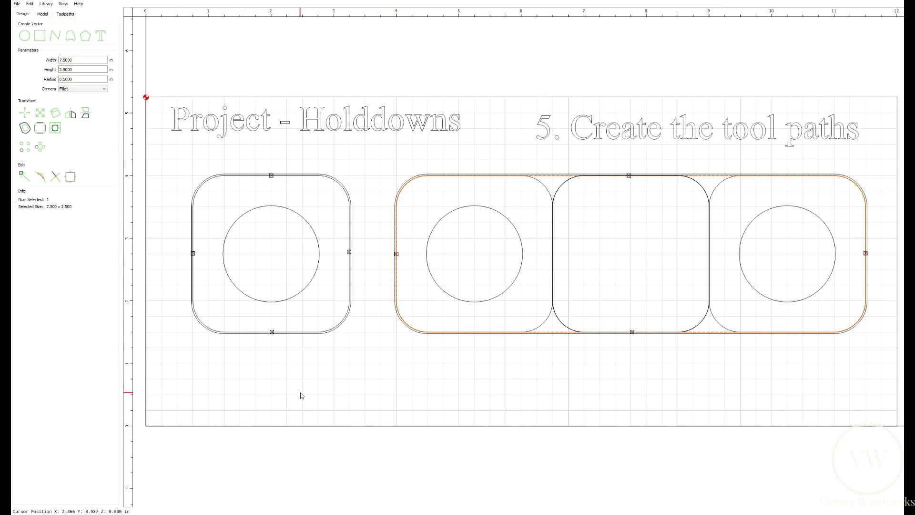
left_click(315, 272)
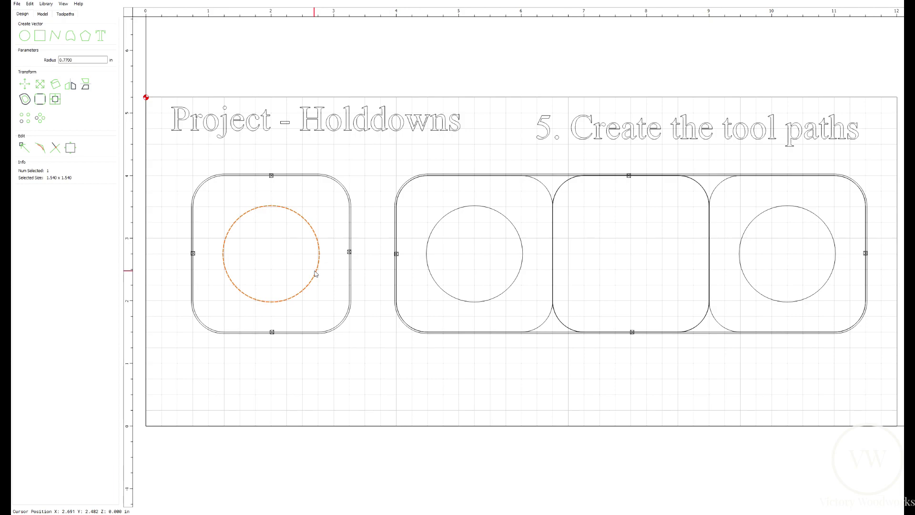
left_click(515, 286, "shift")
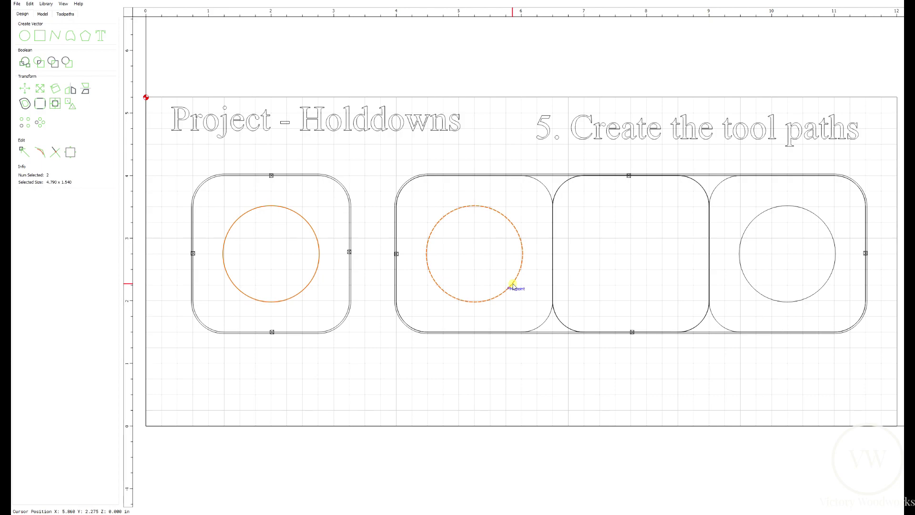
left_click(744, 274, "shift")
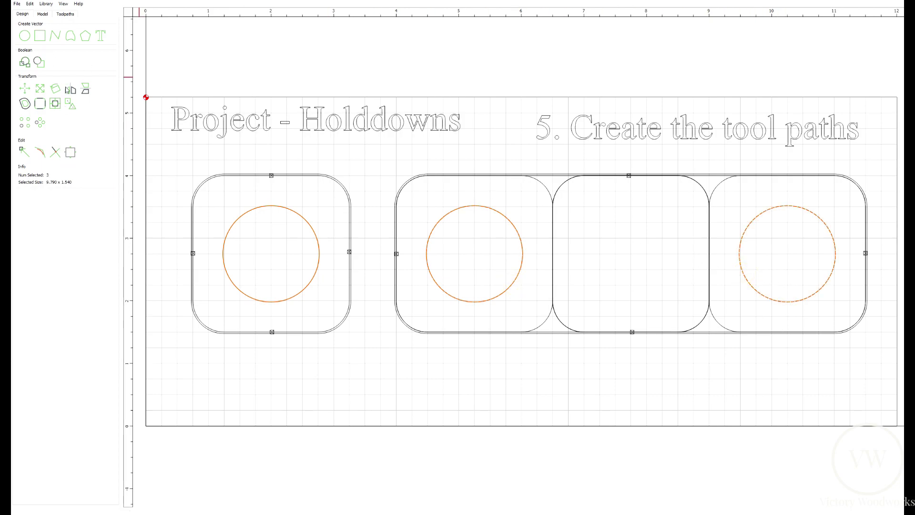
left_click(65, 14)
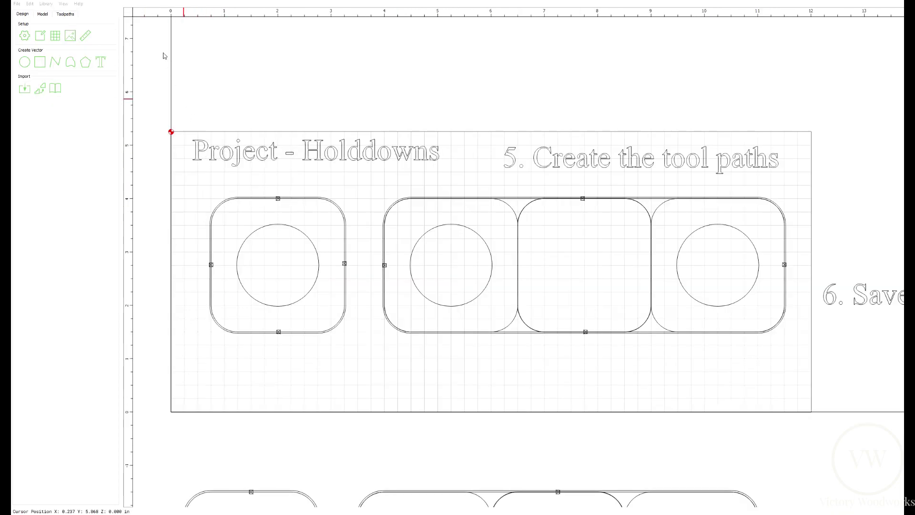
Start a pocket toolpath from the current selection of the three candle circles in the single and double holders
left_click(65, 13)
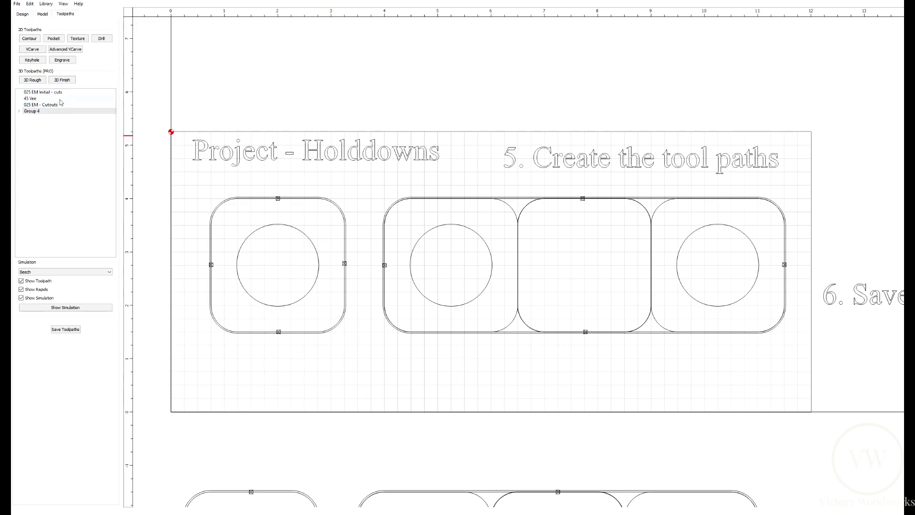
left_click(34, 111)
left_click(307, 237)
left_click(491, 249)
left_click(319, 250, "shift")
left_click(684, 239, "shift")
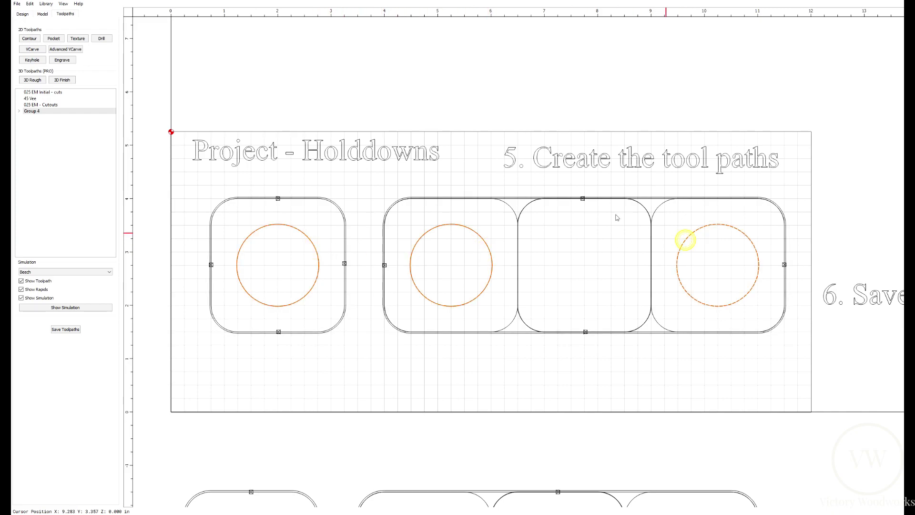
left_click(52, 39)
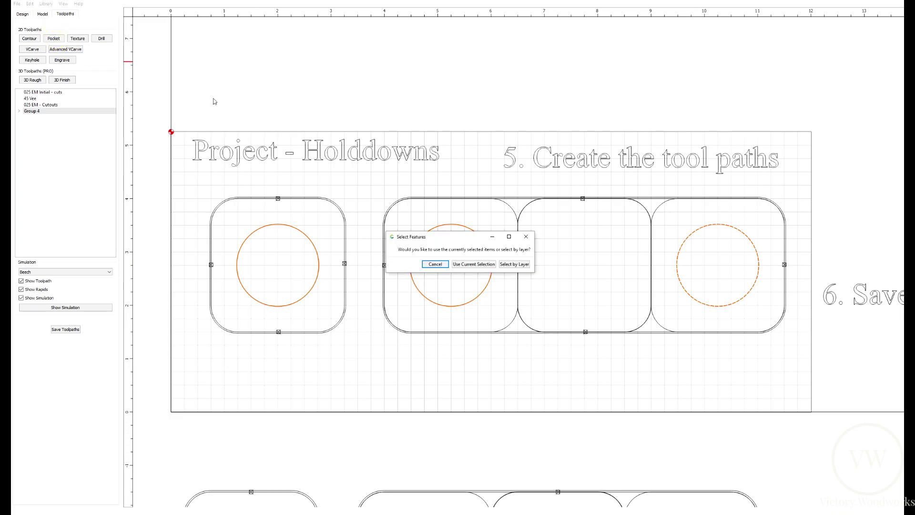
left_click(486, 265)
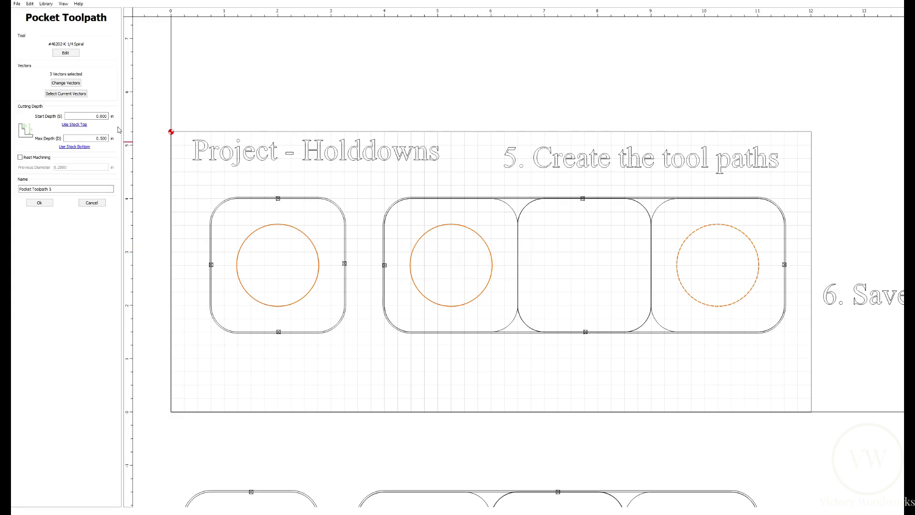
Create the 0.500 in deep pocket with the 1/4 Spiral tool as "Candle Pocket" and move it into the 025 EM Initial - cuts group
left_click(66, 53)
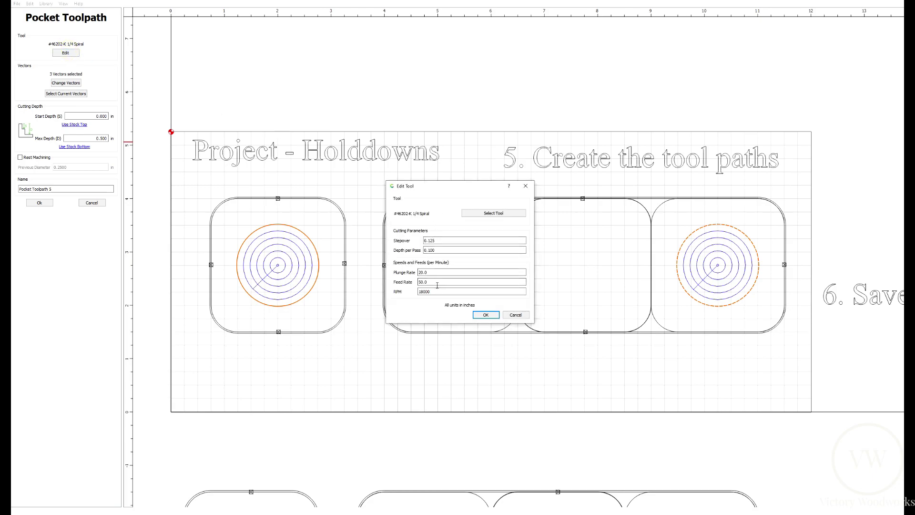
left_click(494, 316)
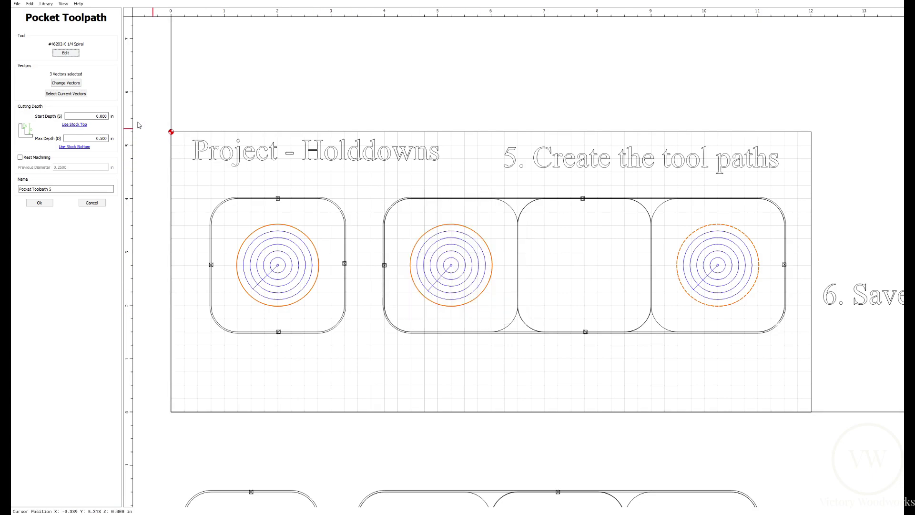
left_click(103, 139)
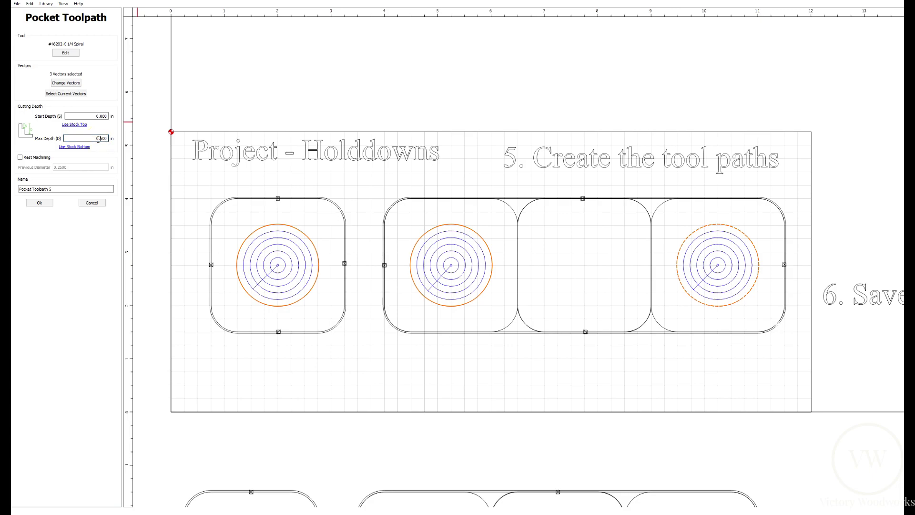
left_click(100, 139)
triple_click(66, 190)
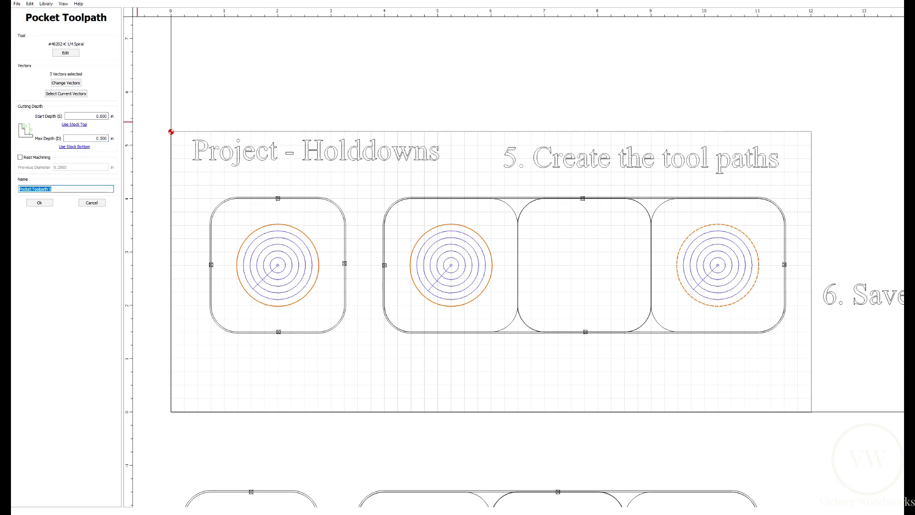
type("Candle Pocket")
left_click(40, 203)
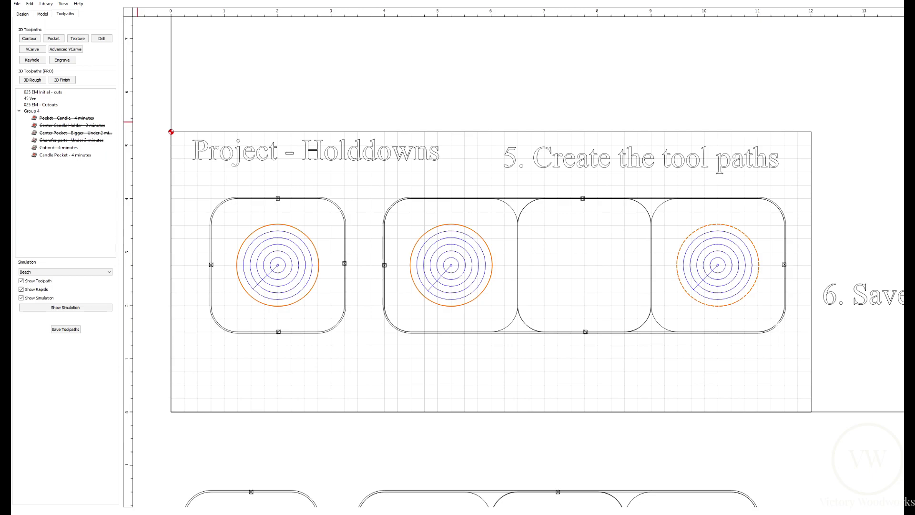
left_click_drag(52, 155, 54, 94)
left_click(19, 119)
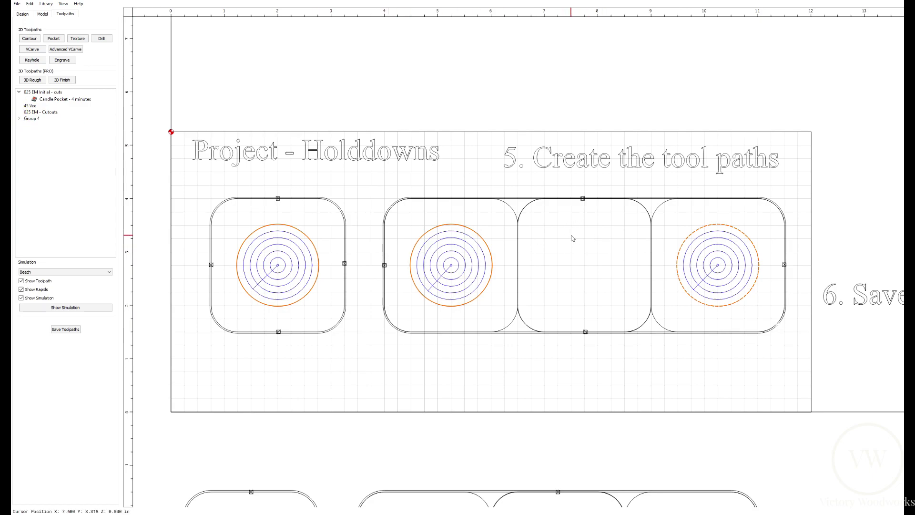
Start a pocket toolpath on the double holder's middle rounded square with the 1/4 Spiral tool and a max depth of 0.2500 in
left_click(532, 205)
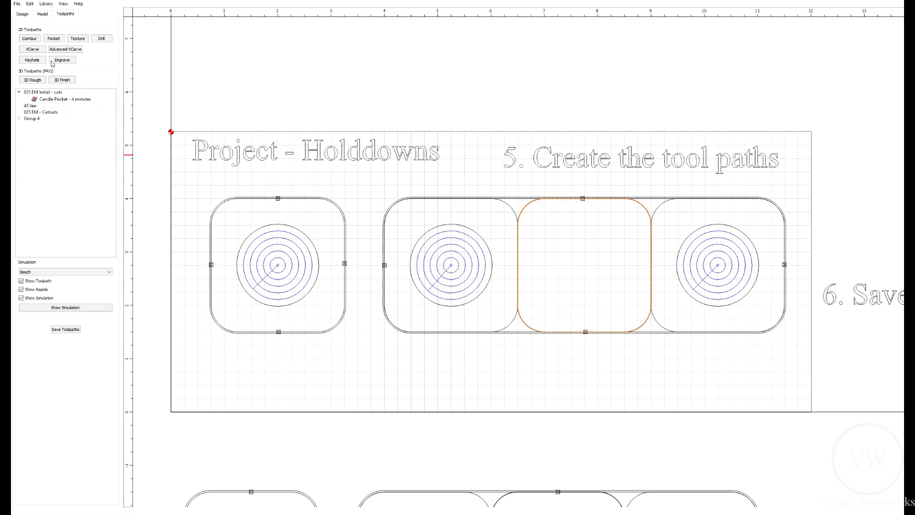
left_click(53, 39)
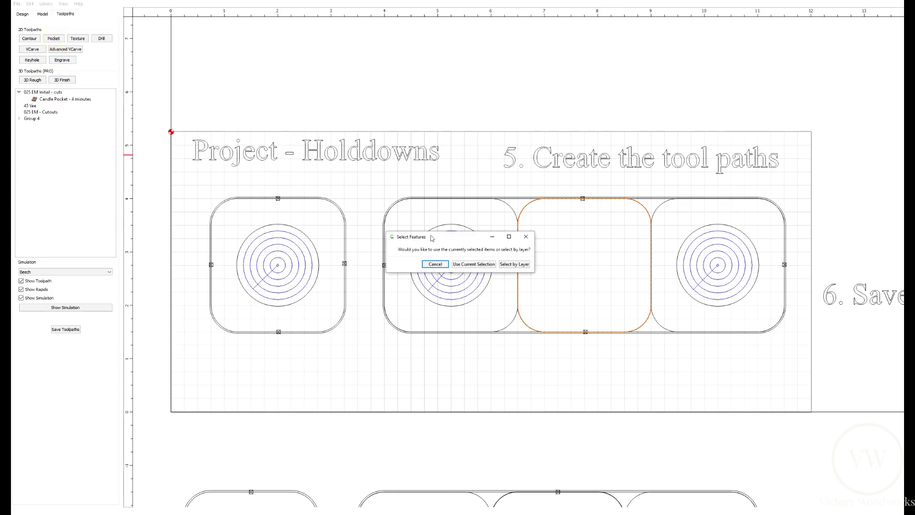
left_click(474, 264)
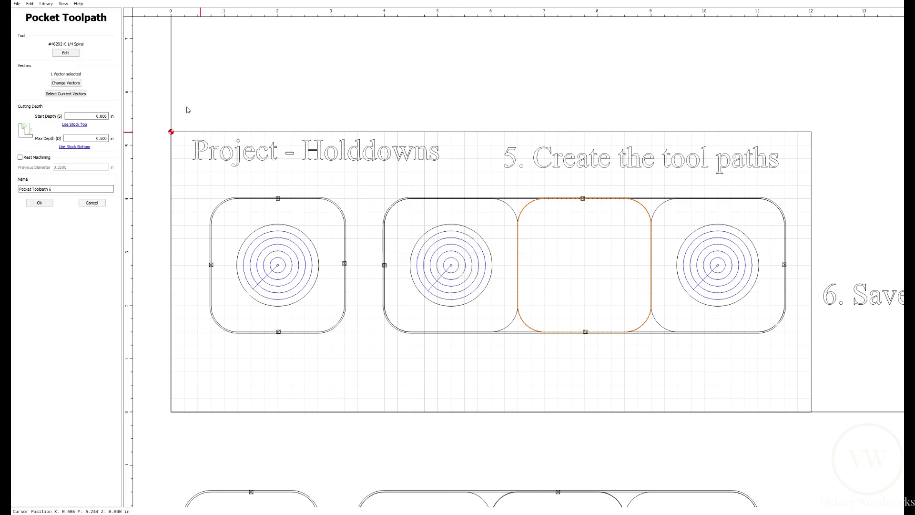
left_click(64, 53)
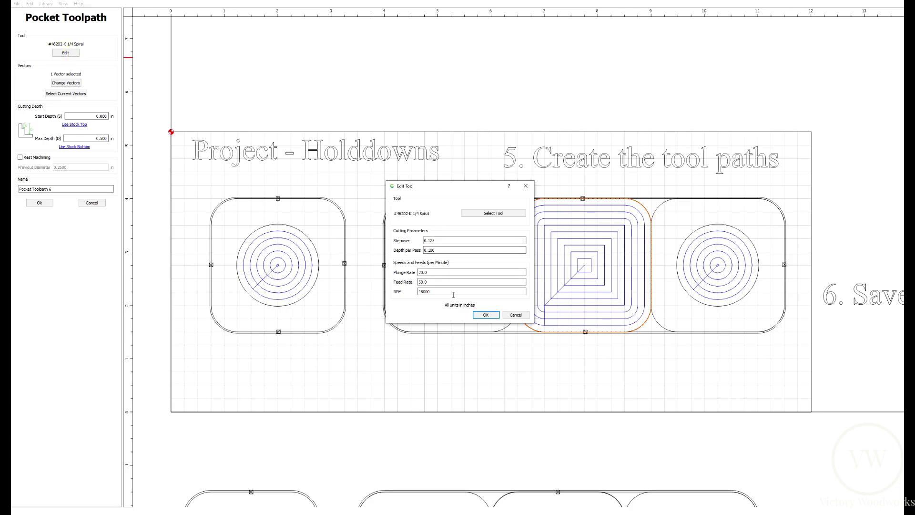
left_click(485, 315)
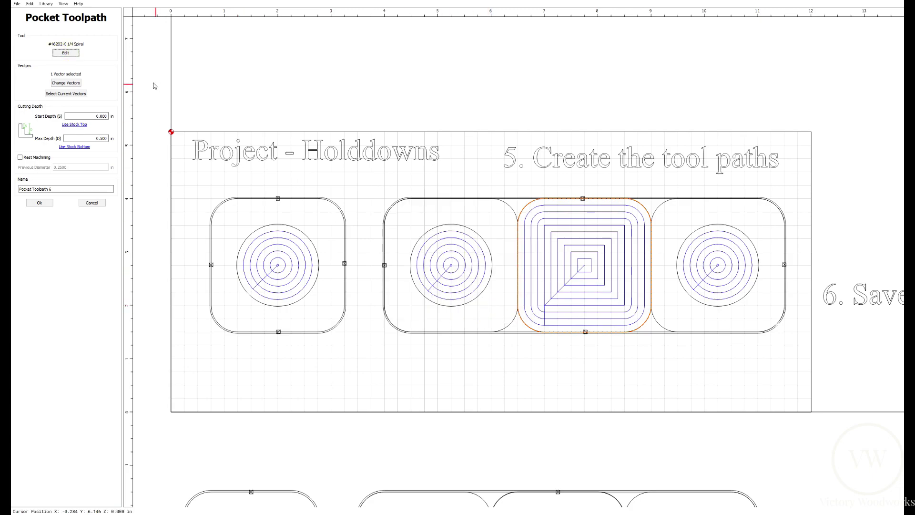
left_click(102, 137)
type("2")
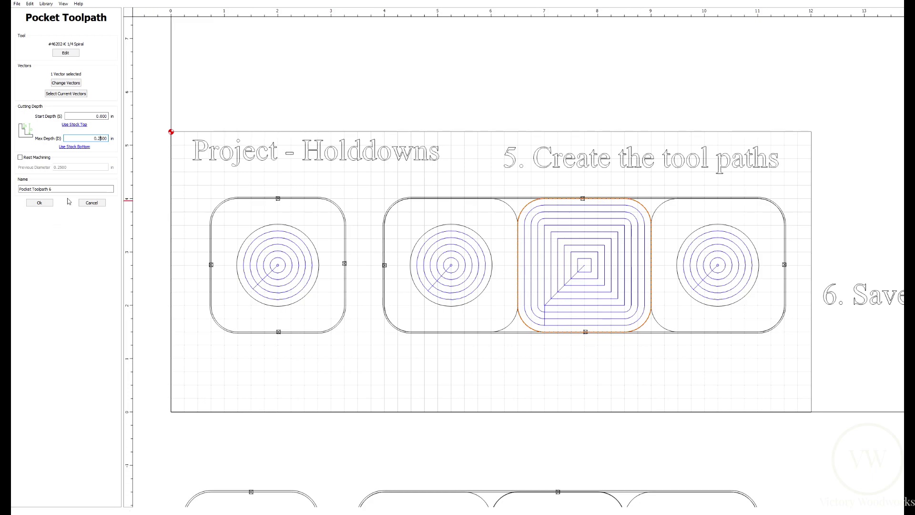
Name the middle pocket toolpath "Candle Holder Pocket" and move it into the 025 EM Initial - cuts group
left_click_drag(65, 189, 13, 185)
type("Candle Holder Pocket")
left_click(40, 203)
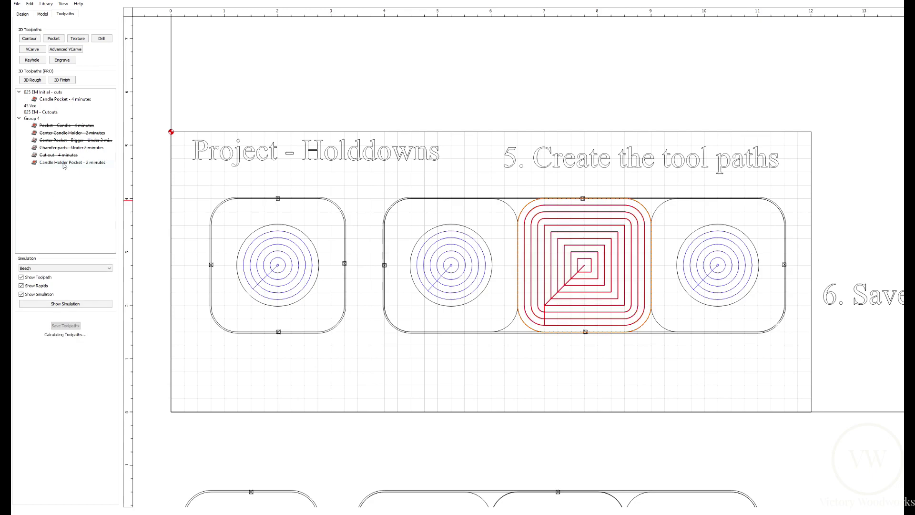
left_click_drag(64, 165, 60, 101)
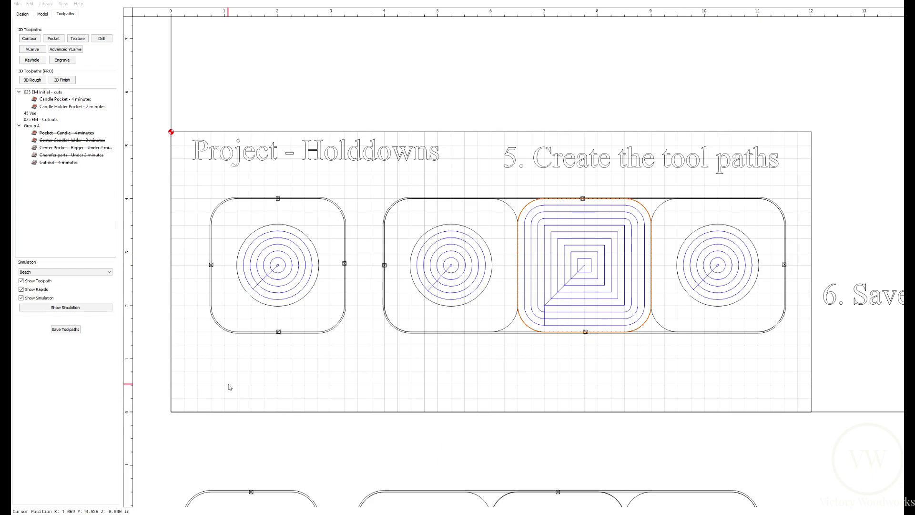
Start a contour toolpath from the current selection of the outer chamfer offset outlines around the single and double holders
scroll(333, 349, "up", 1)
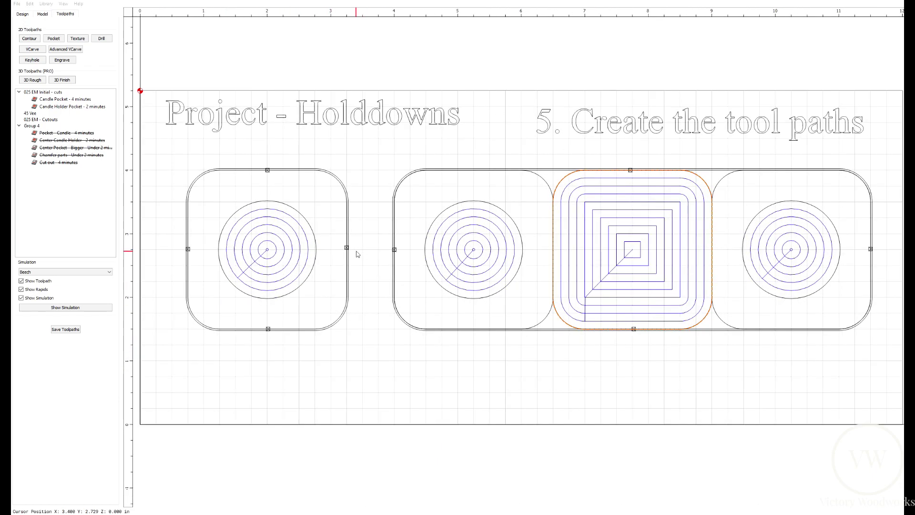
left_click(349, 211)
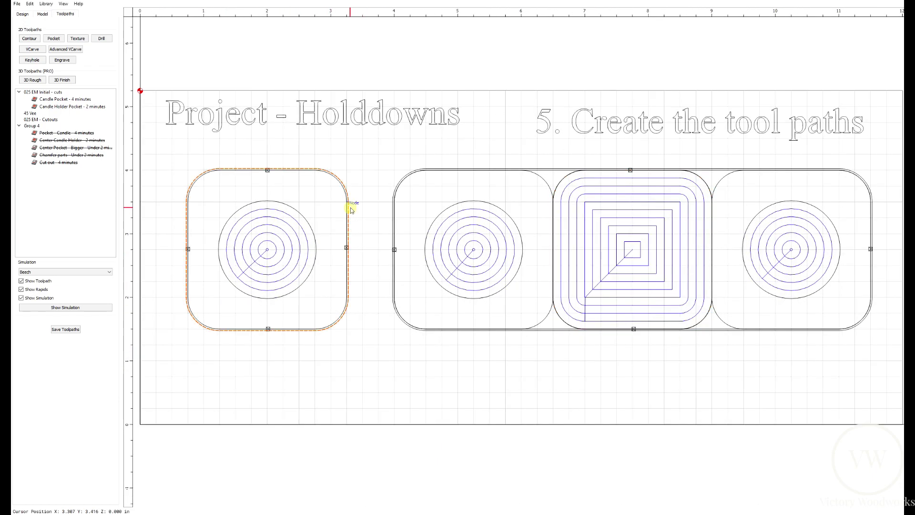
left_click(392, 208, "shift")
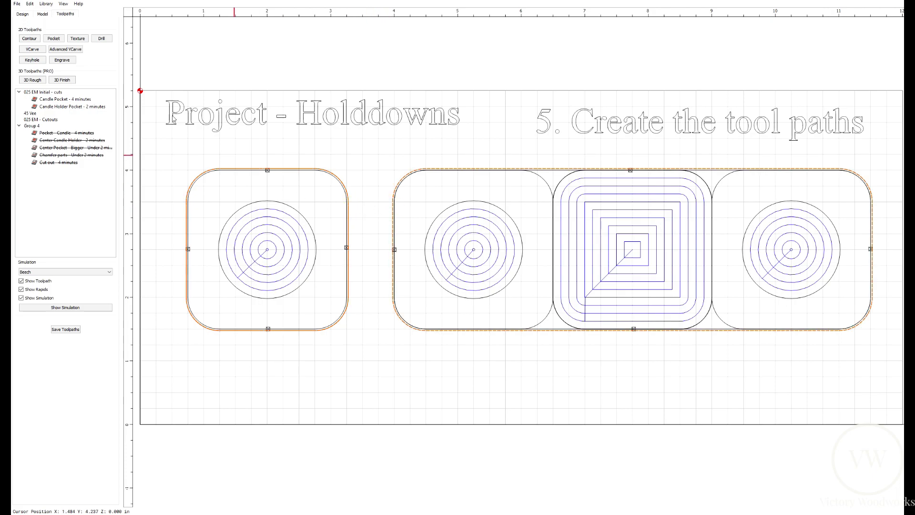
left_click(30, 38)
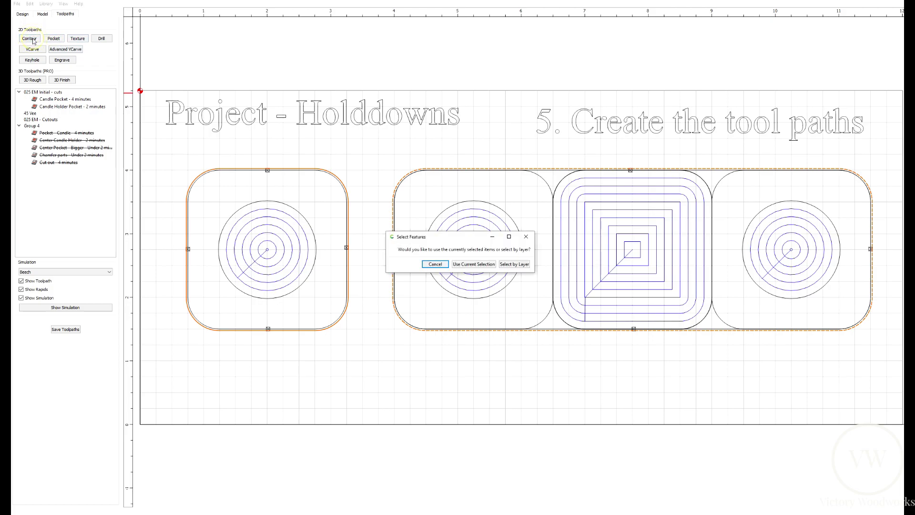
left_click(474, 265)
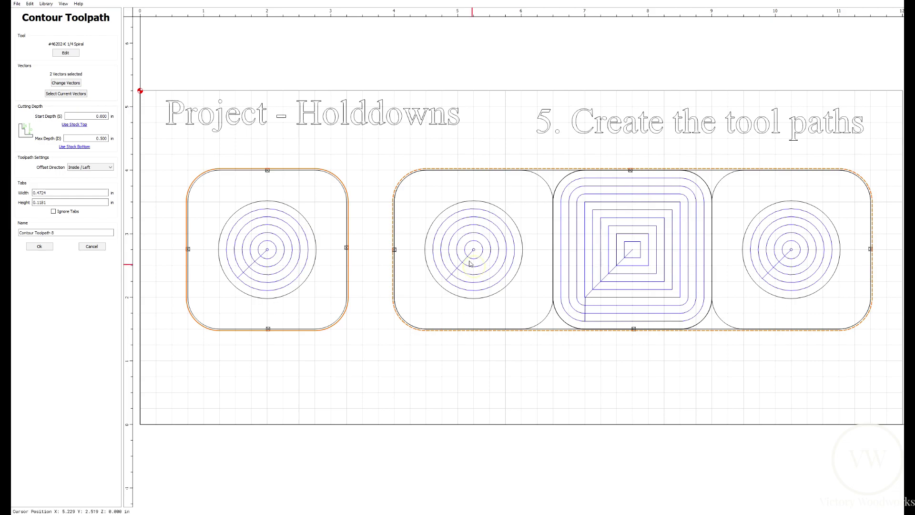
Assign the #1145-RC 45 Deg V-Groove bit from the User-Shapeoko-Softwood library to the contour toolpath
left_click(76, 54)
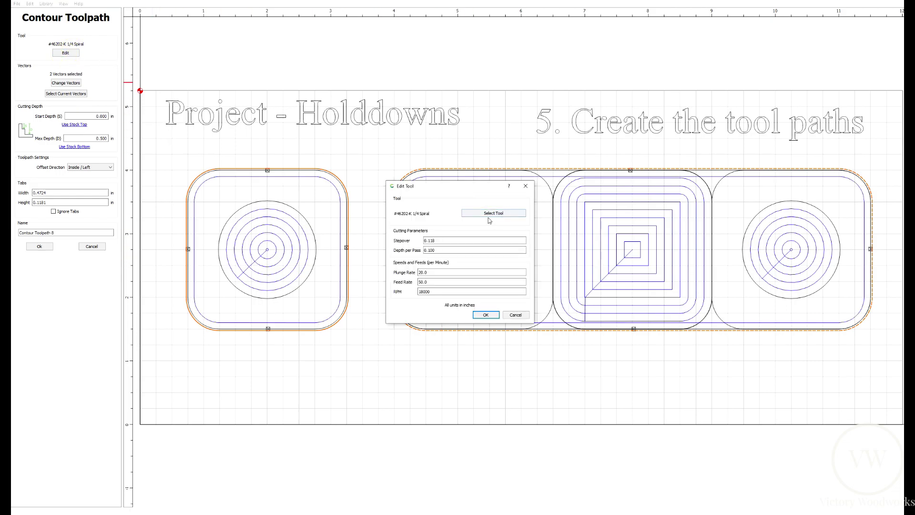
left_click(508, 213)
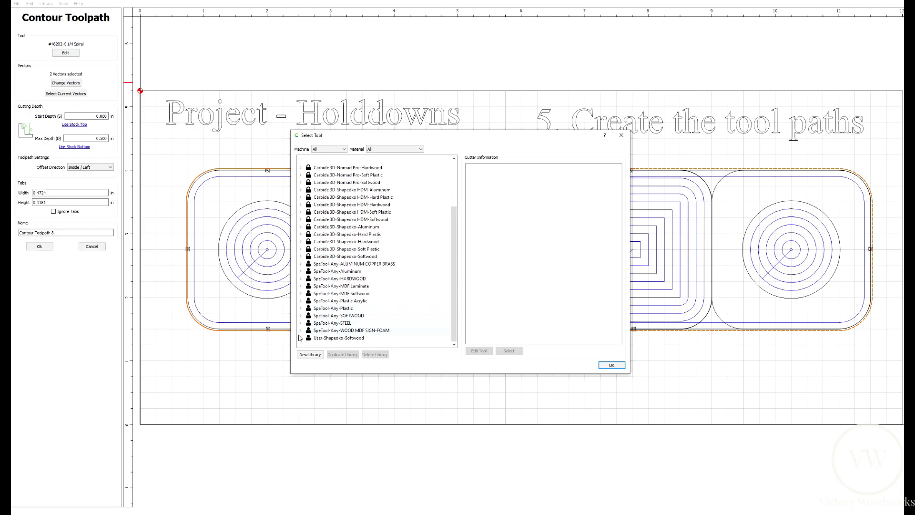
left_click(301, 338)
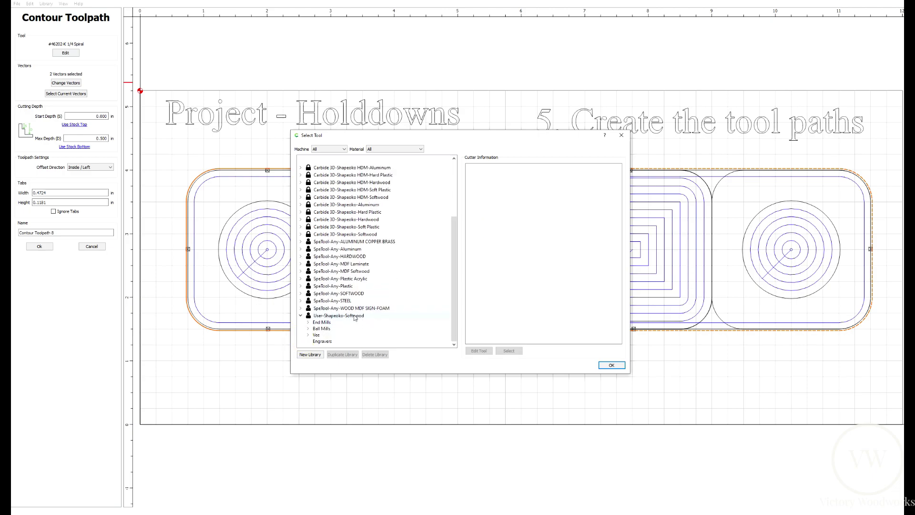
double_click(315, 335)
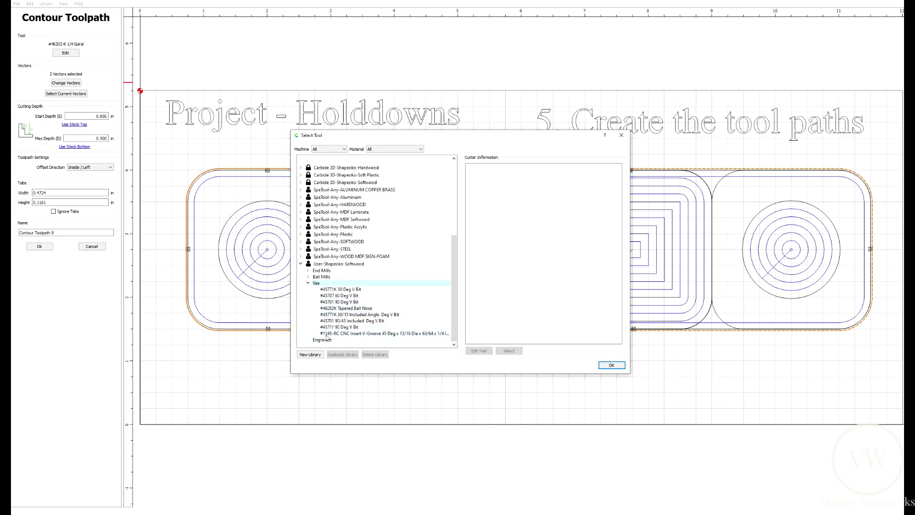
left_click(328, 333)
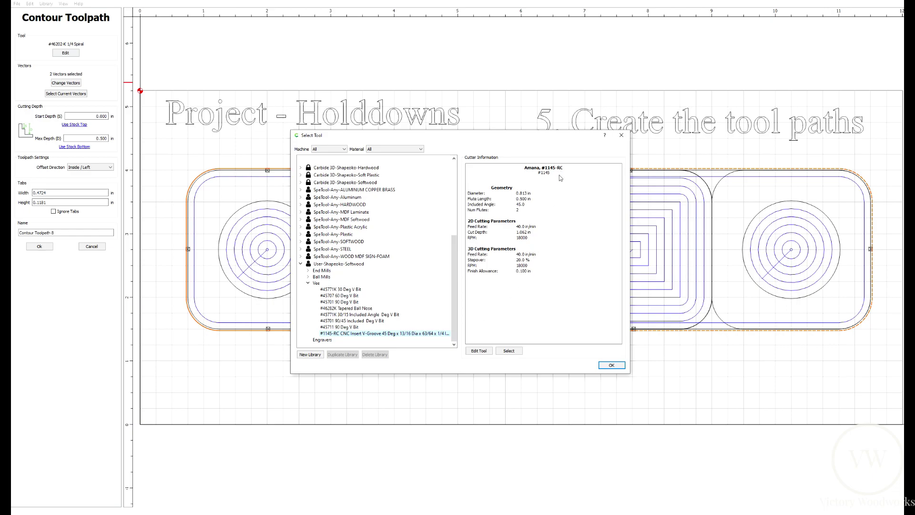
left_click(479, 351)
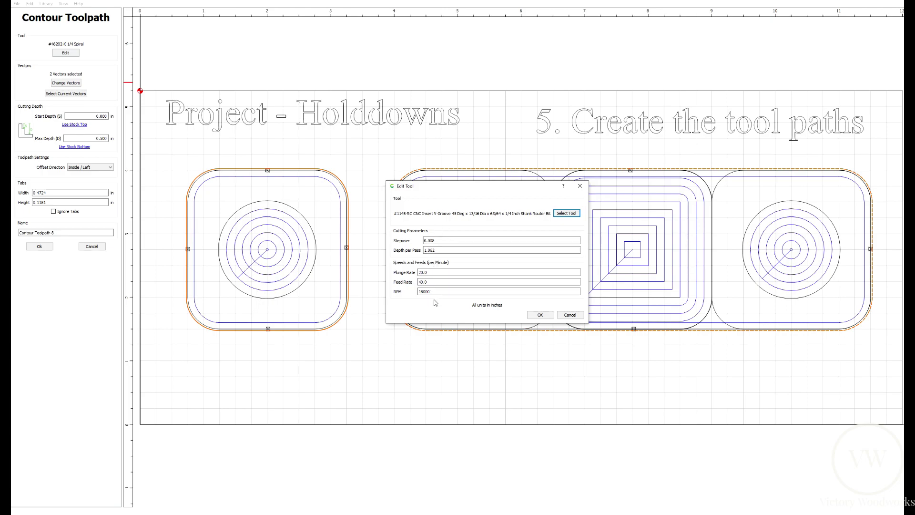
left_click(540, 315)
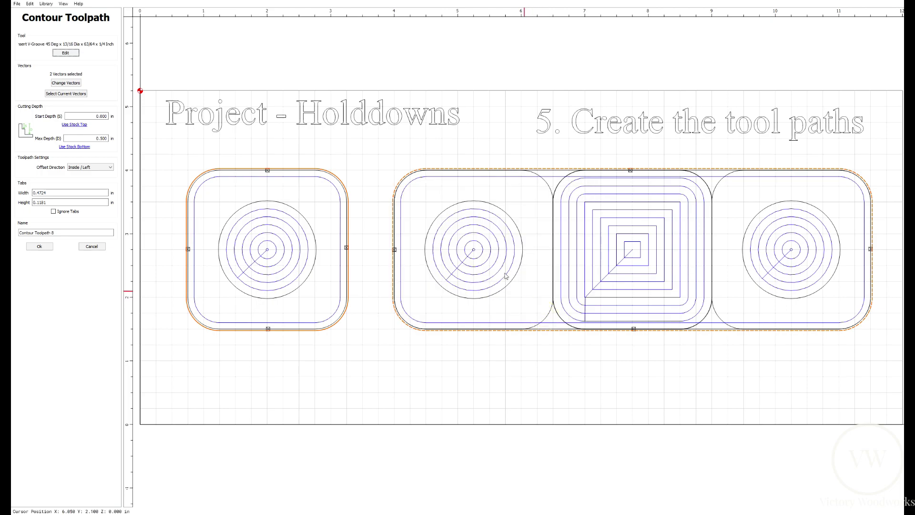
Create the V-groove contour with a 0.200 in max depth and Inside / Left offset, named "Chamfer Pass"
left_click(104, 139)
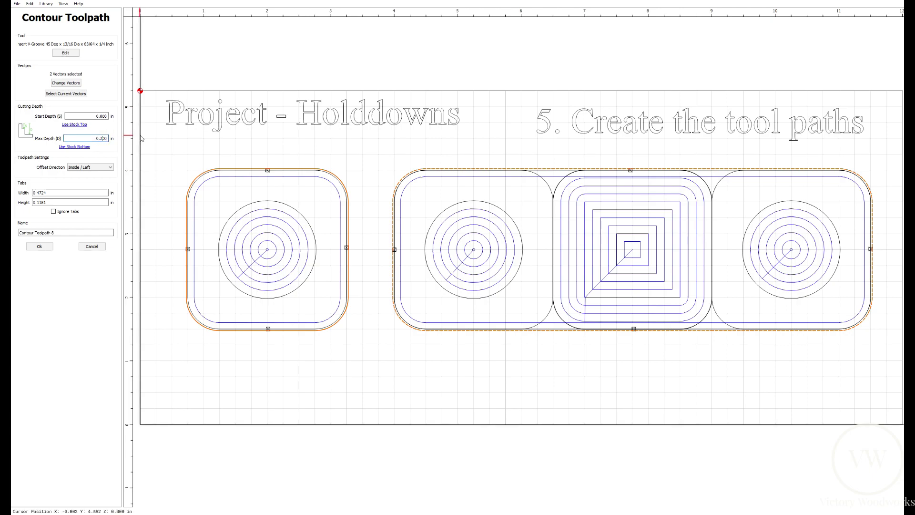
left_click(104, 168)
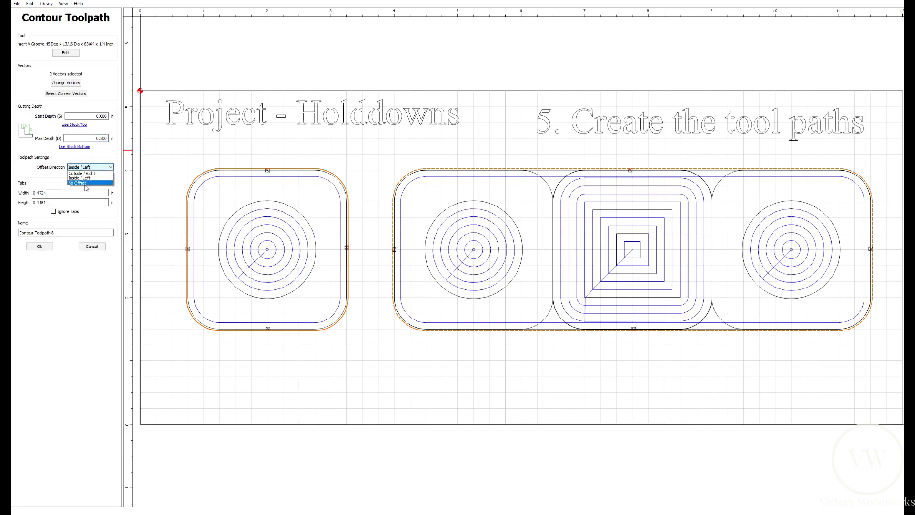
left_click(87, 180)
left_click(53, 233)
type("Chamfer Pass")
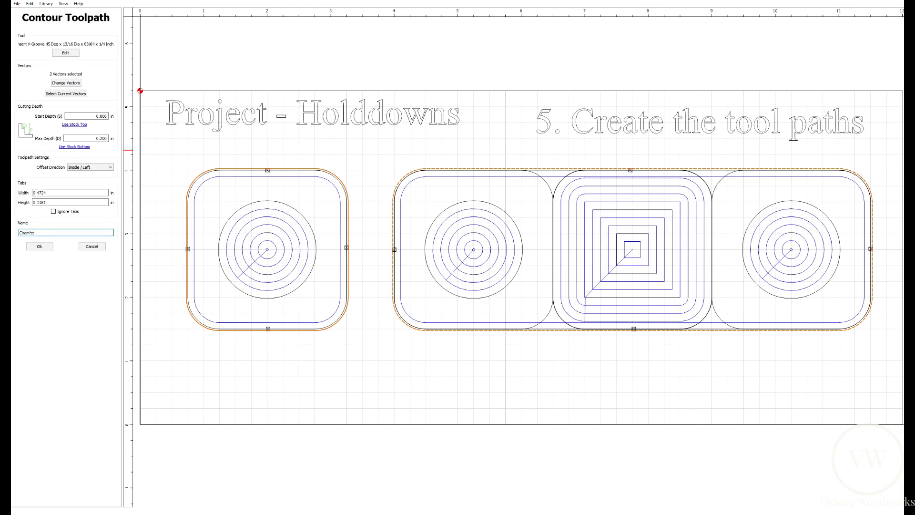
left_click(39, 247)
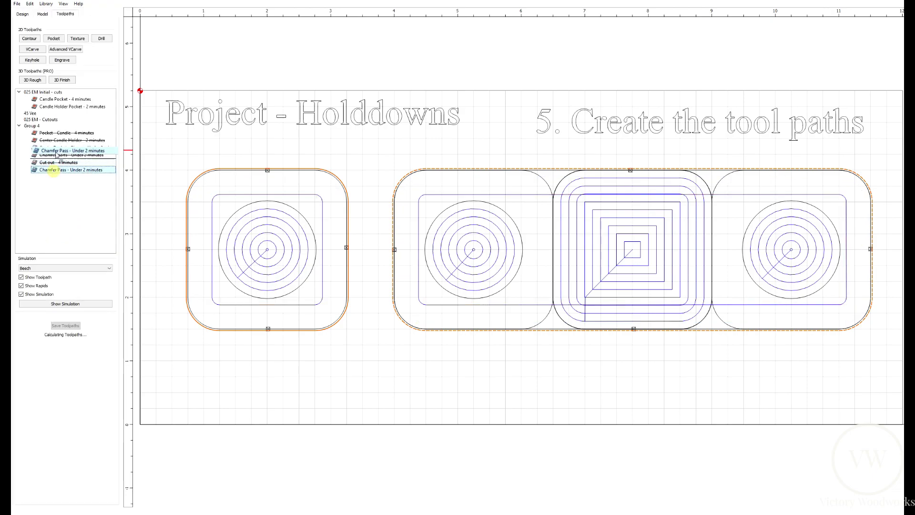
Move the Chamfer Pass toolpath into the 45 Vee group, then clear the selection and collapse Group 4
left_click_drag(54, 172, 48, 115)
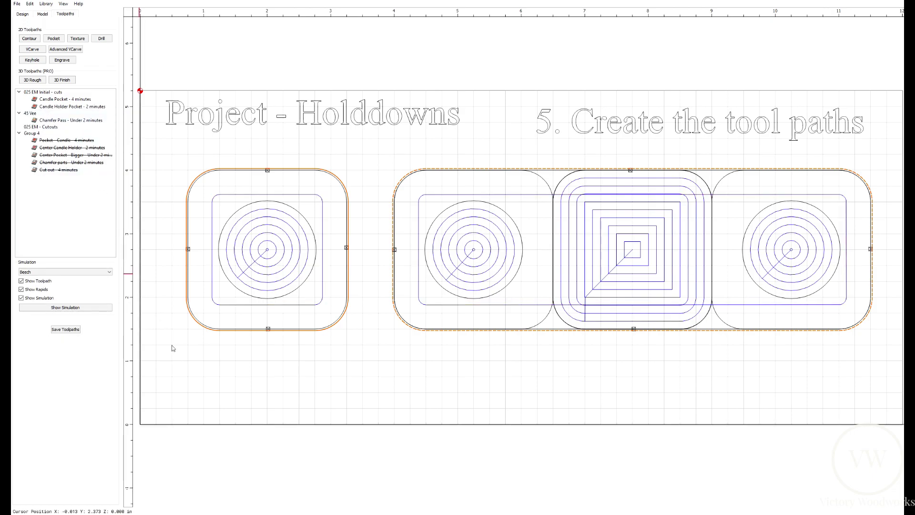
left_click(369, 368)
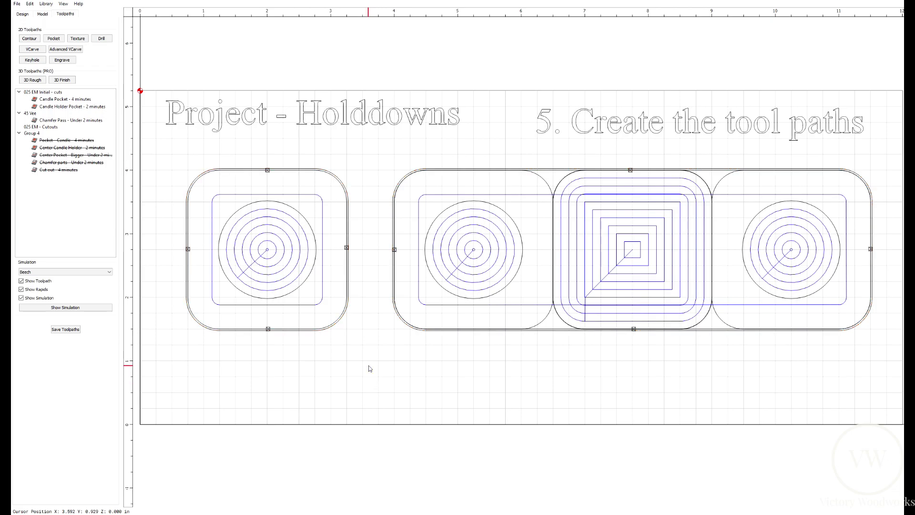
left_click(20, 133)
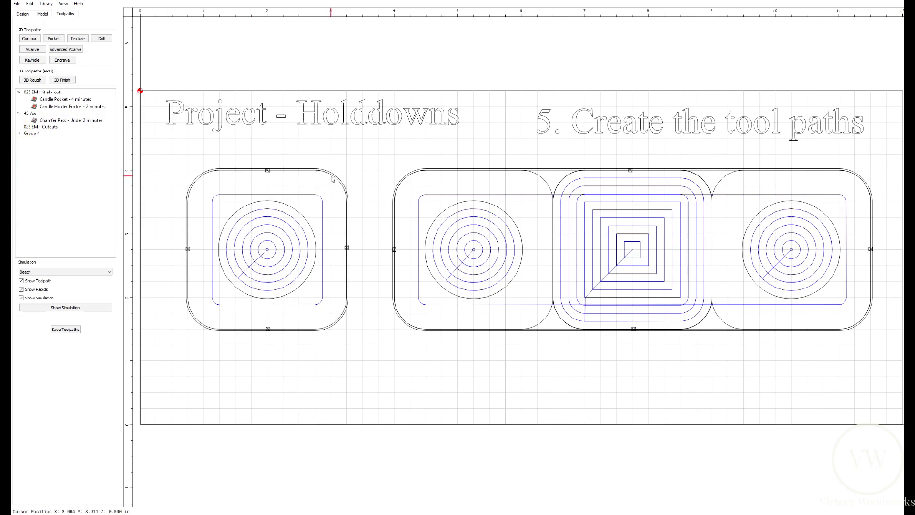
Start a contour toolpath on the inner outlines of the single and double holders, keeping the #46202-K 1/4 Spiral tool
scroll(330, 190, "up", 2)
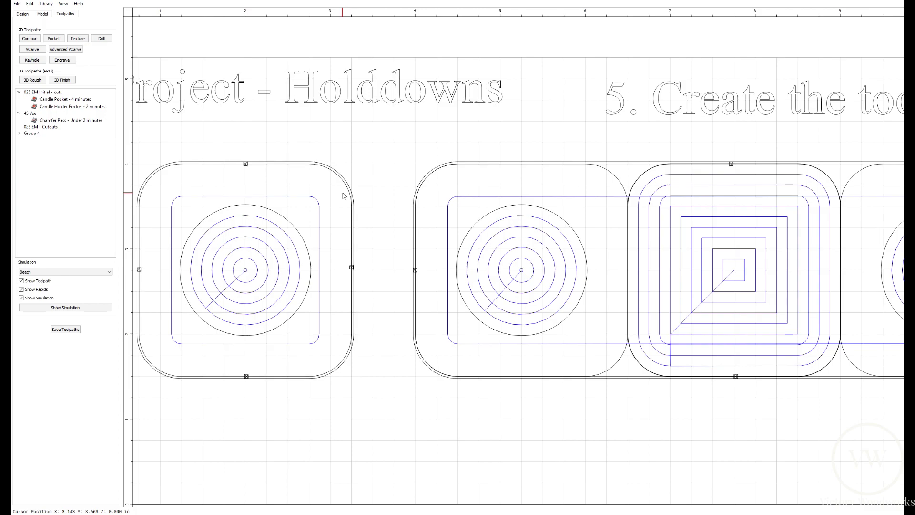
left_click(348, 194)
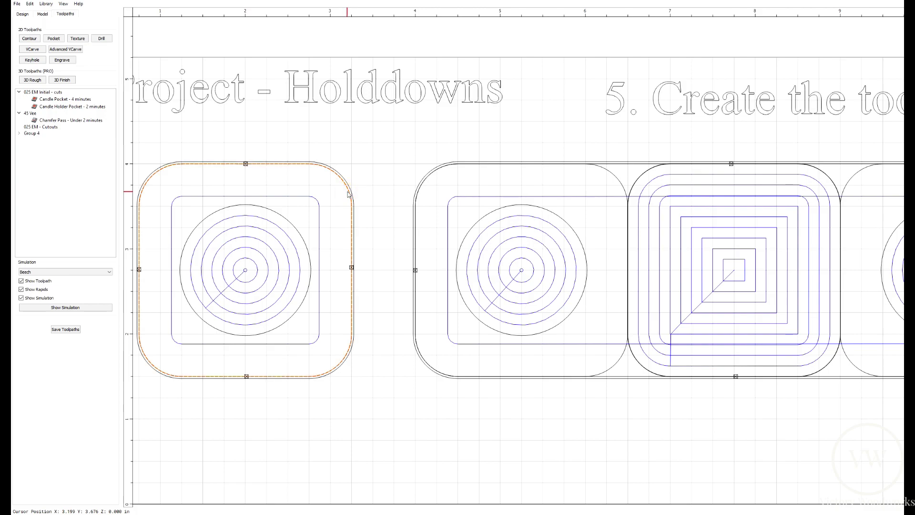
left_click(442, 174, "shift")
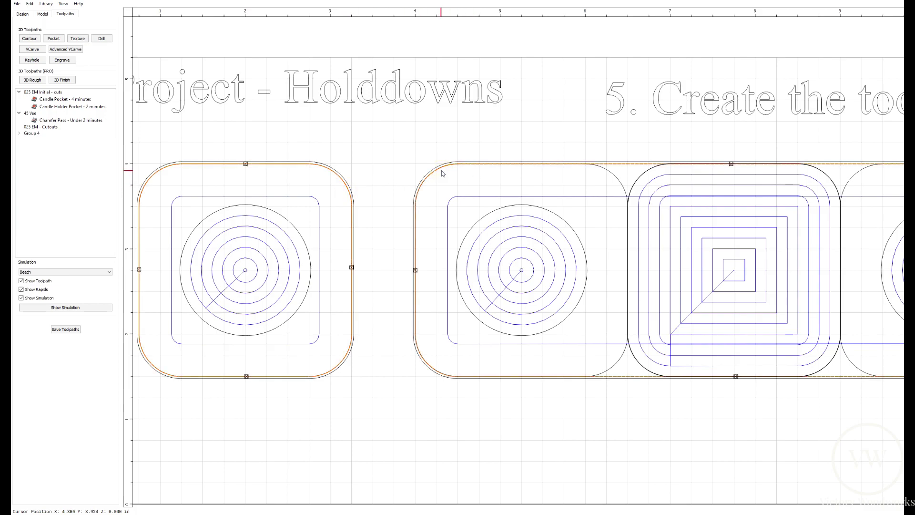
left_click(30, 39)
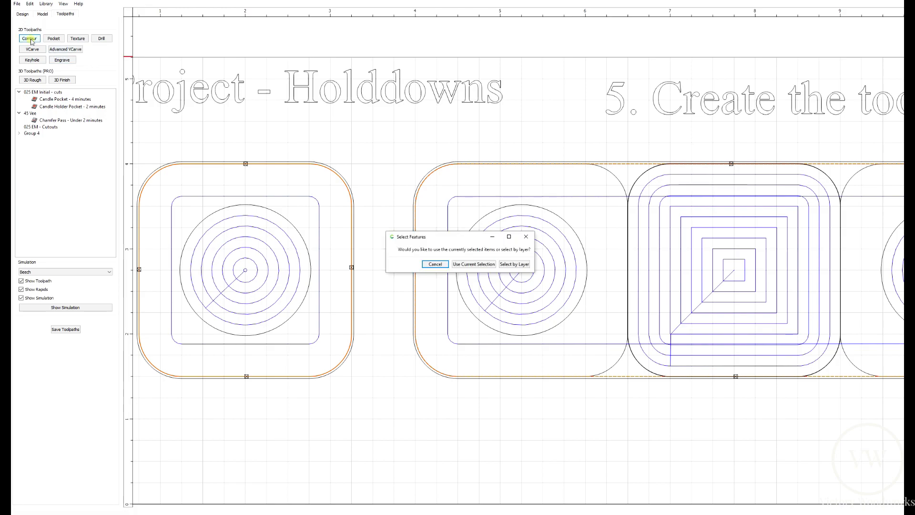
left_click(491, 265)
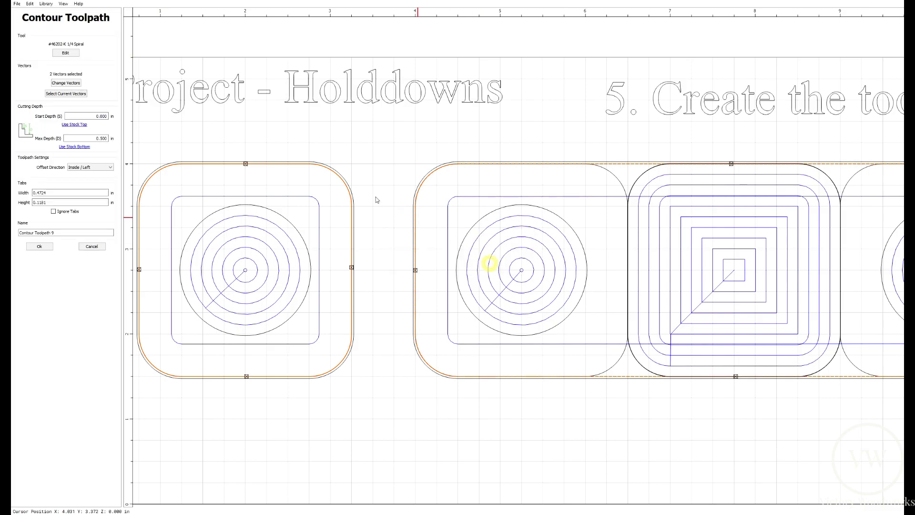
left_click(60, 53)
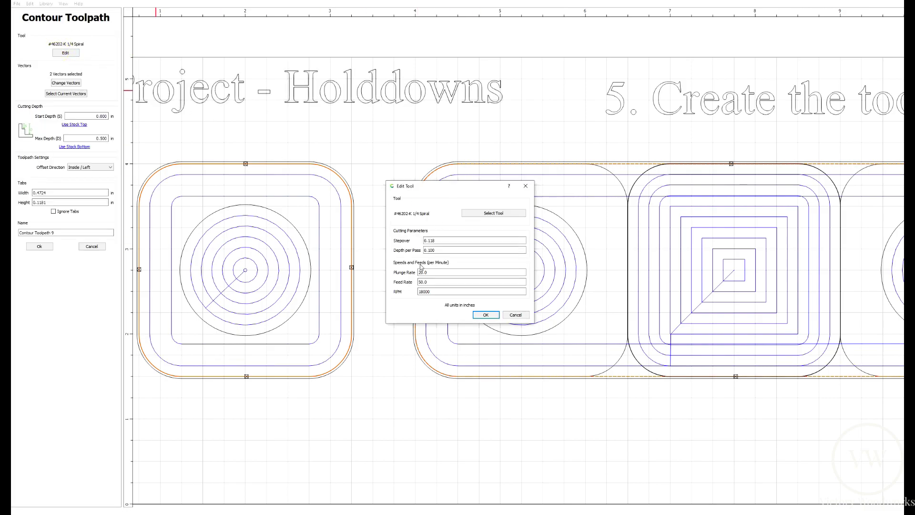
left_click(486, 315)
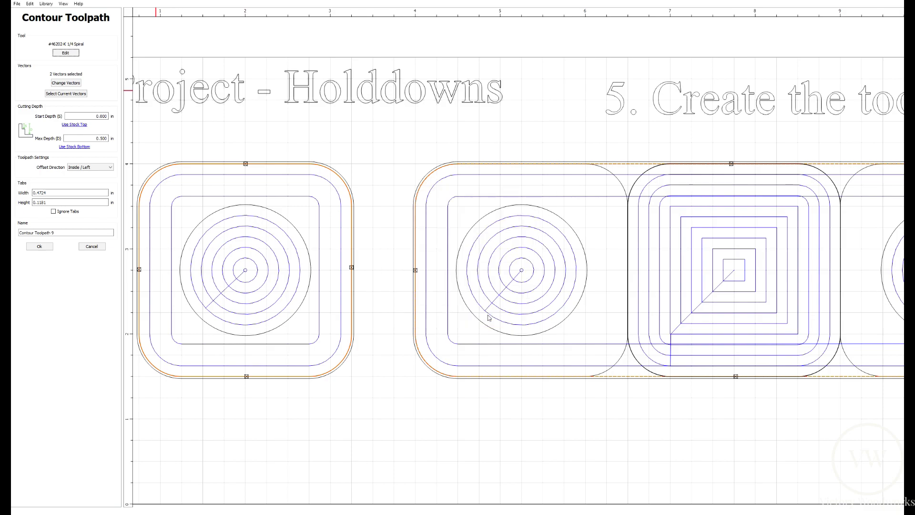
Set the contour's max depth to the stock bottom at 0.7500 in, its offset to Outside / Right, and enter new tab dimensions
left_click(75, 147)
left_click(75, 147)
left_click(102, 167)
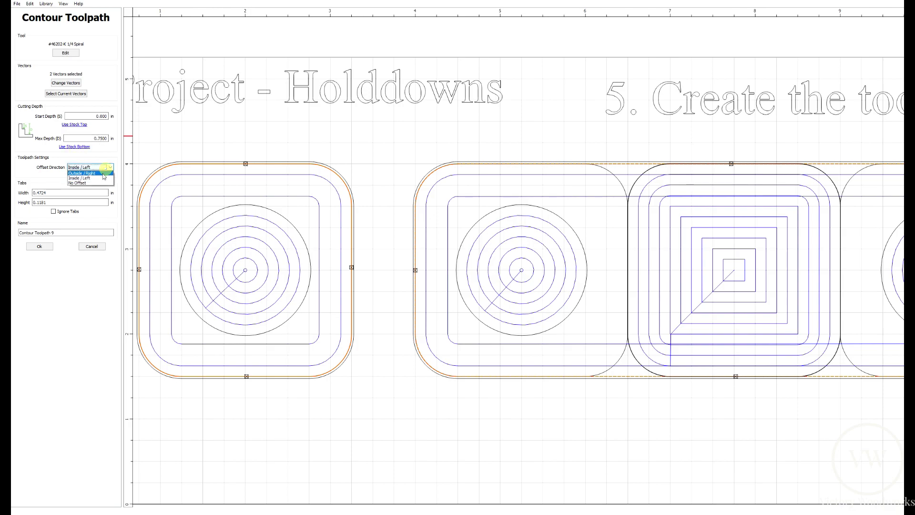
left_click(104, 176)
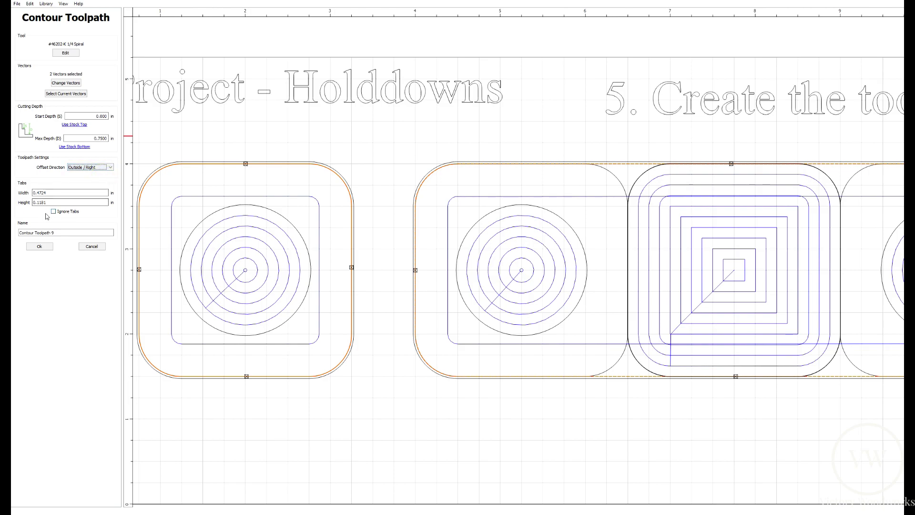
double_click(40, 193)
type(".1")
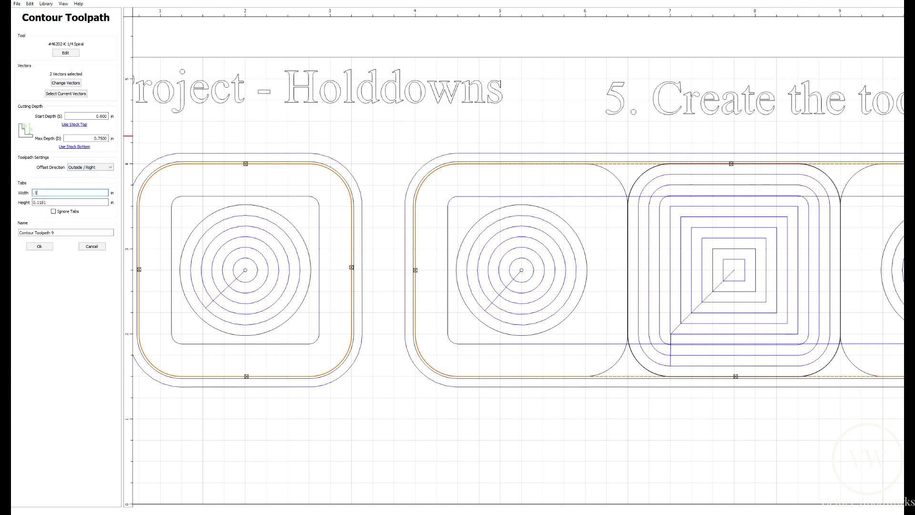
key("Tab")
type(".")
Create the contour as "Cut out", move it into the 025 EM - Cutouts group and collapse Group 4
left_click(68, 233)
key("ctrl+a")
type("C")
left_click(43, 246)
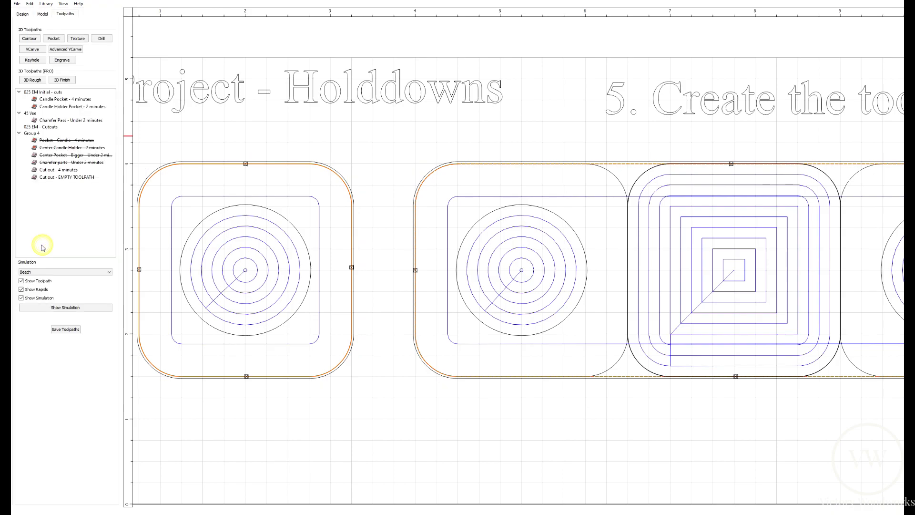
left_click_drag(69, 176, 67, 129)
left_click(19, 141)
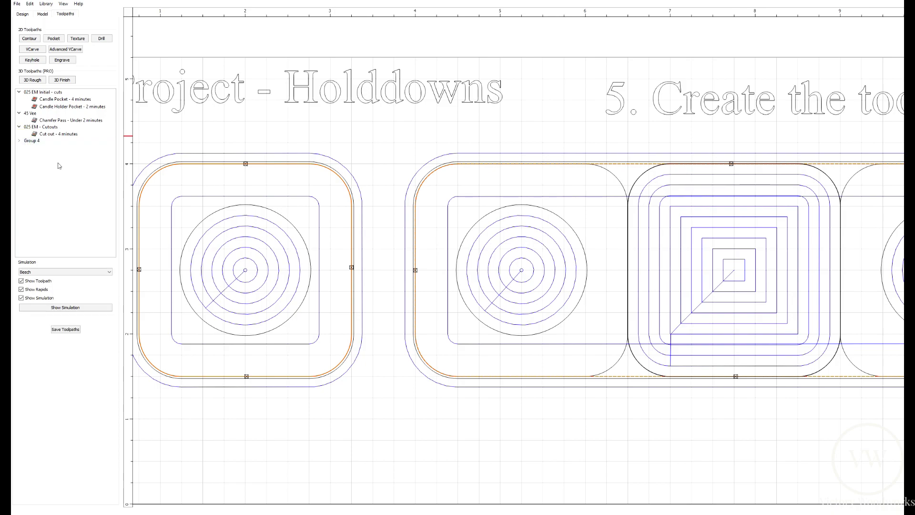
Disable the Cut out, Chamfer Pass and Candle Holder Pocket toolpaths, leaving only Candle Pocket enabled
right_click(80, 135)
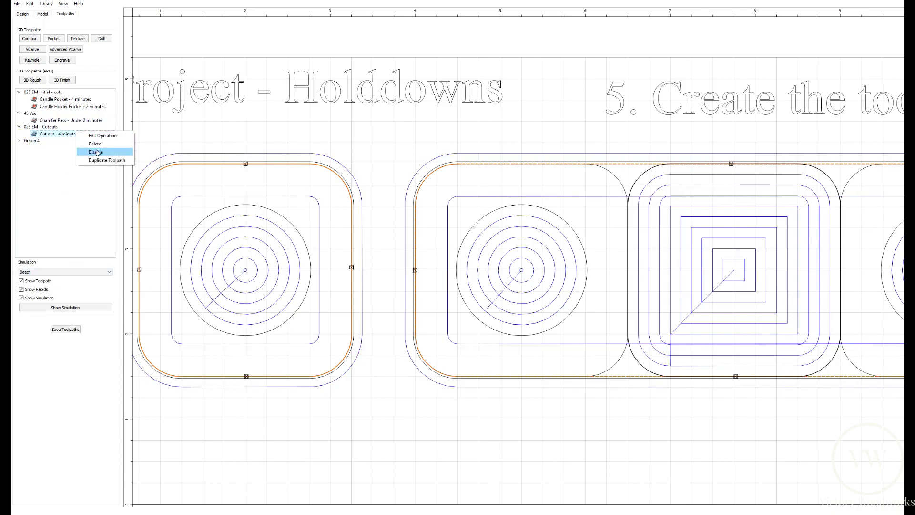
left_click(96, 150)
right_click(89, 120)
left_click(107, 141)
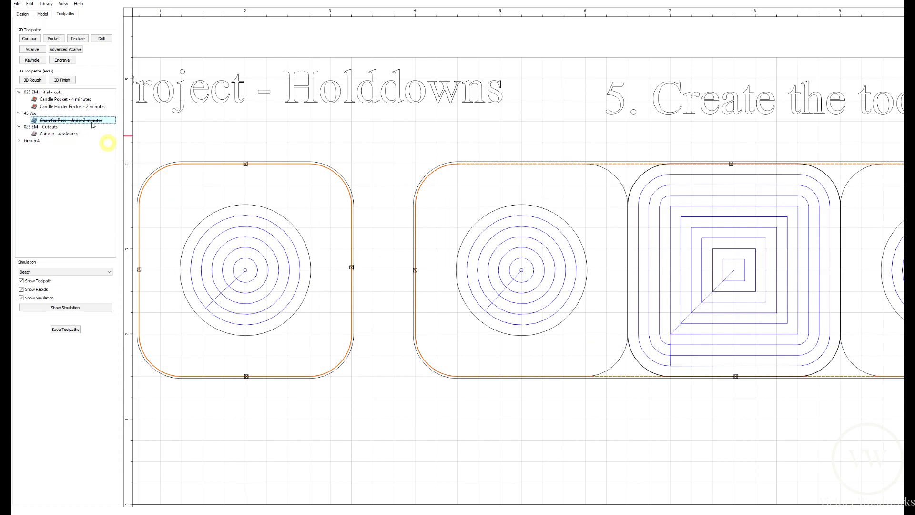
right_click(99, 108)
left_click(122, 126)
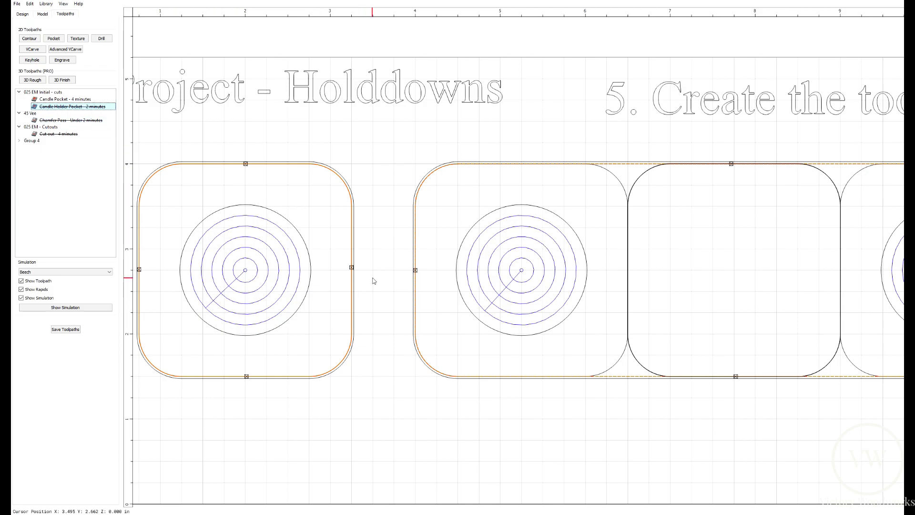
key("f")
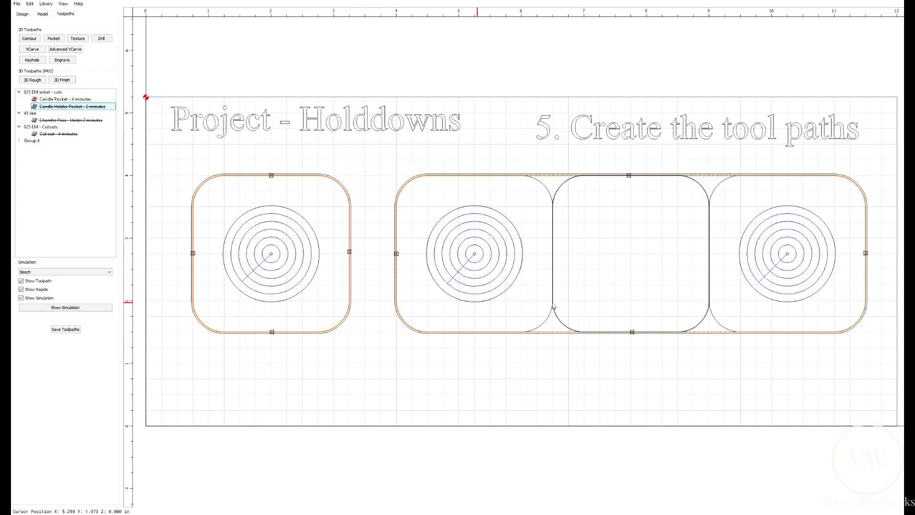
Simulate the Candle Pocket toolpath on its own, then enable Candle Holder Pocket and simulate both pockets together
left_click(71, 308)
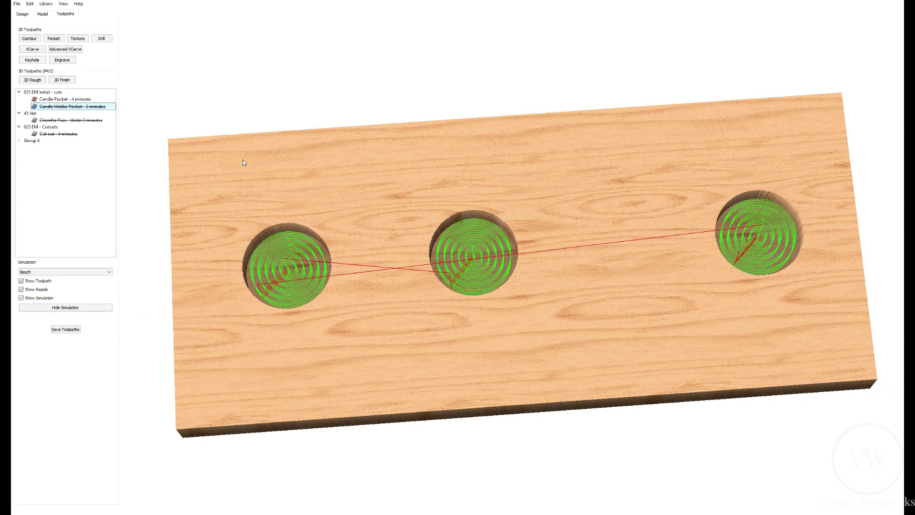
right_click(72, 108)
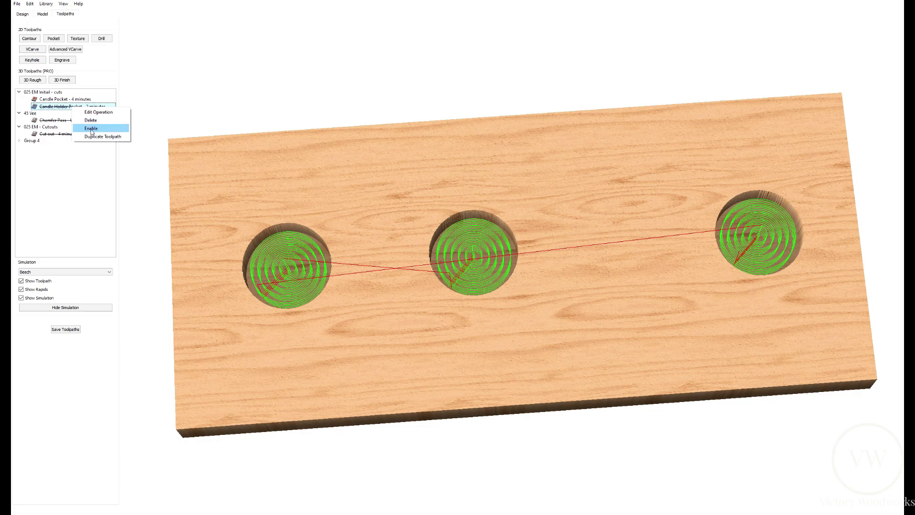
left_click(91, 129)
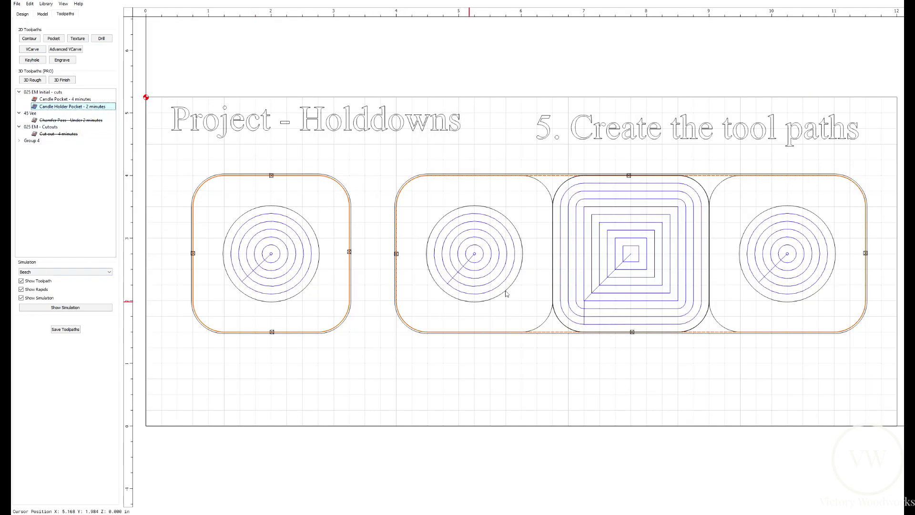
left_click(78, 308)
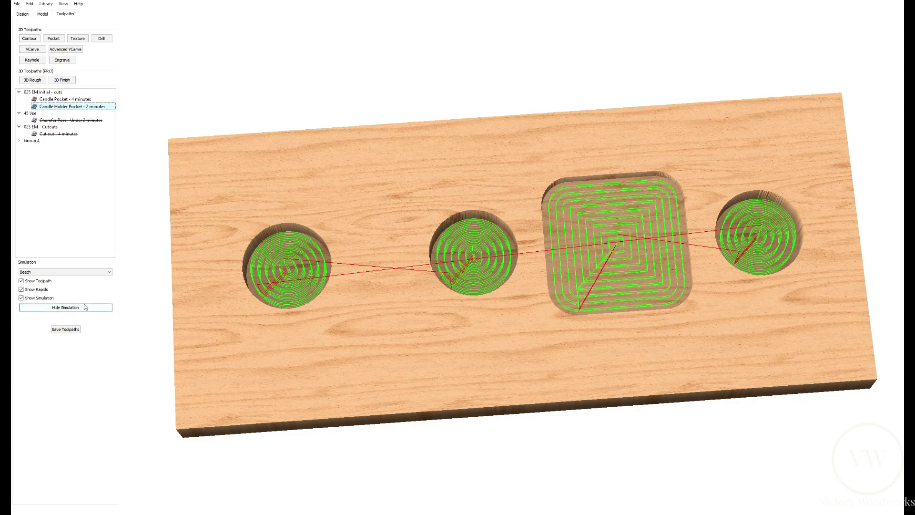
Enable the Chamfer Pass toolpath and simulate it together with the two pocket toolpaths
right_click(95, 121)
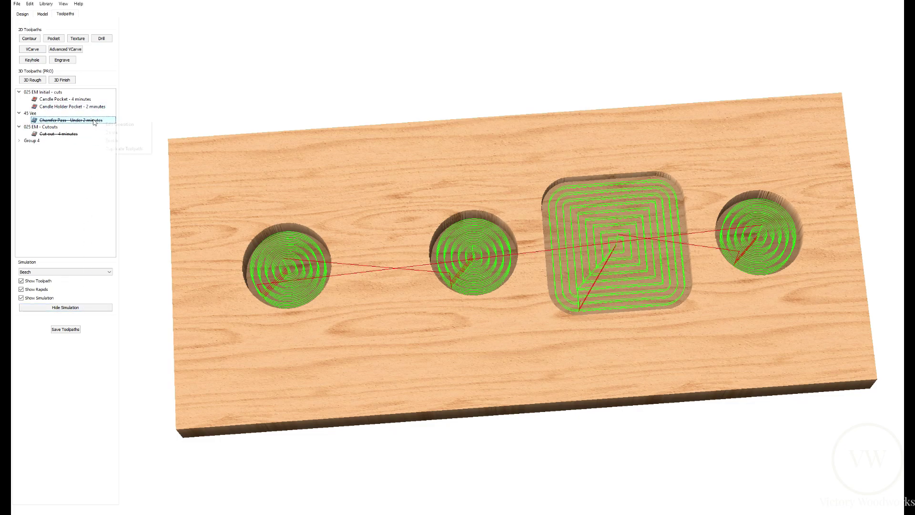
left_click(112, 140)
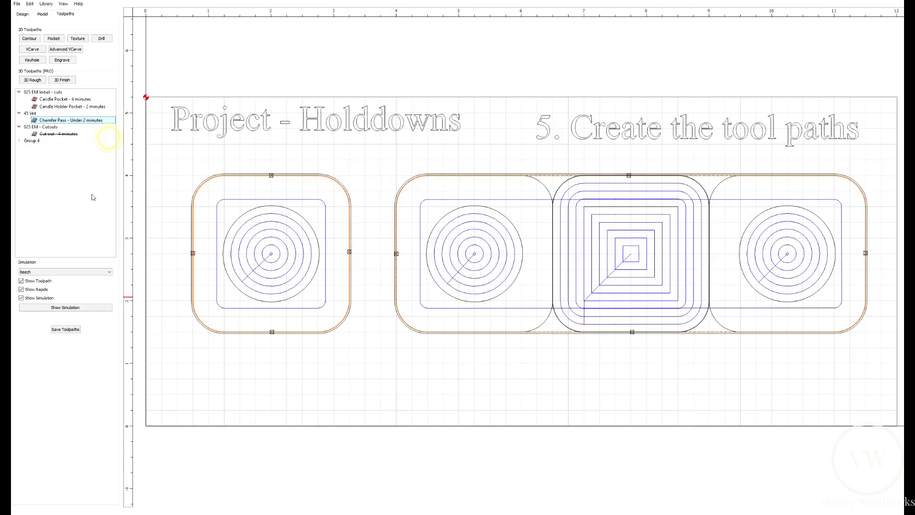
left_click(86, 308)
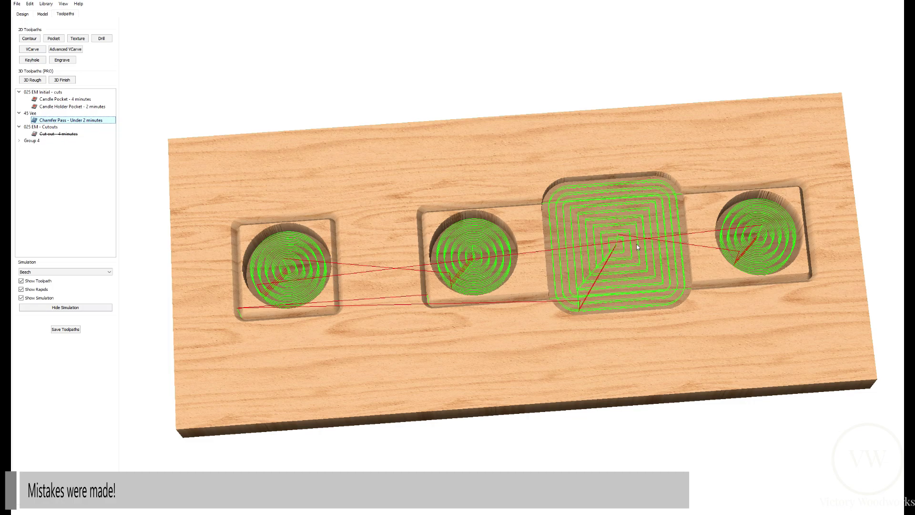
Enable the Cut out toolpath in the 025 EM - Cutouts group and run the simulation
right_click(50, 135)
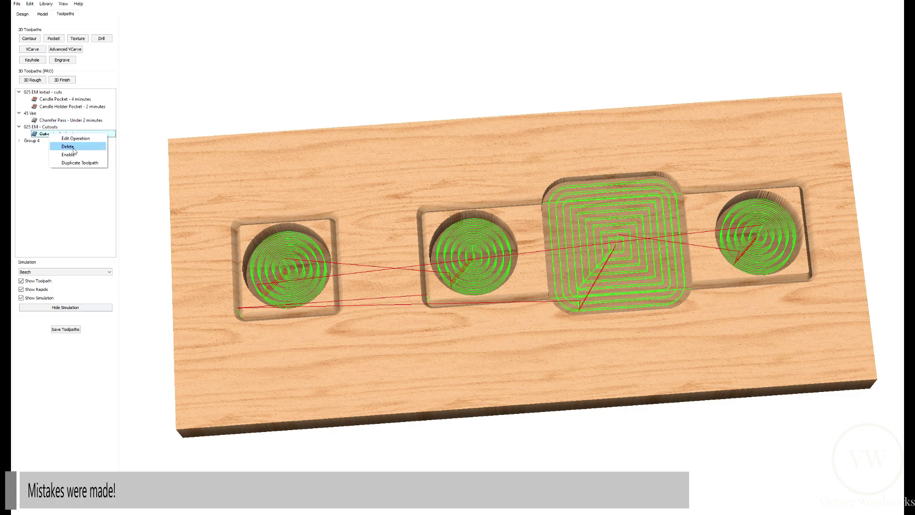
left_click(74, 155)
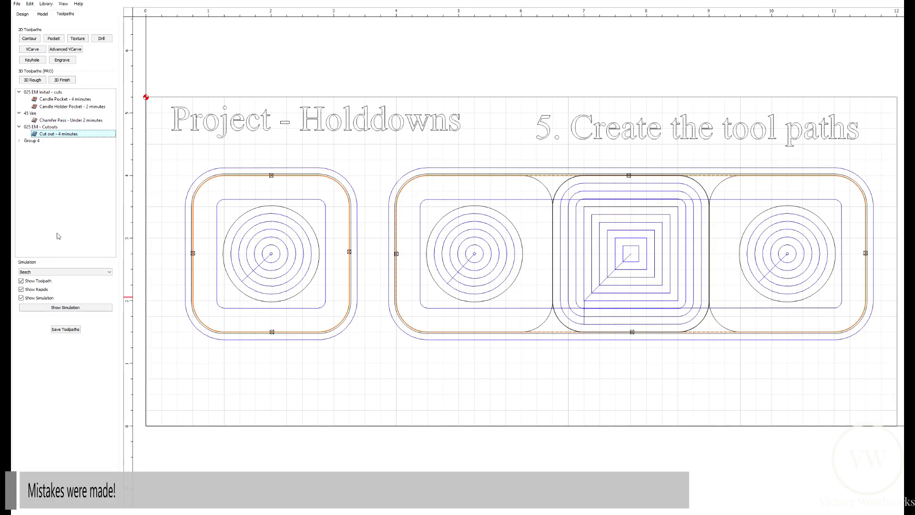
left_click(79, 309)
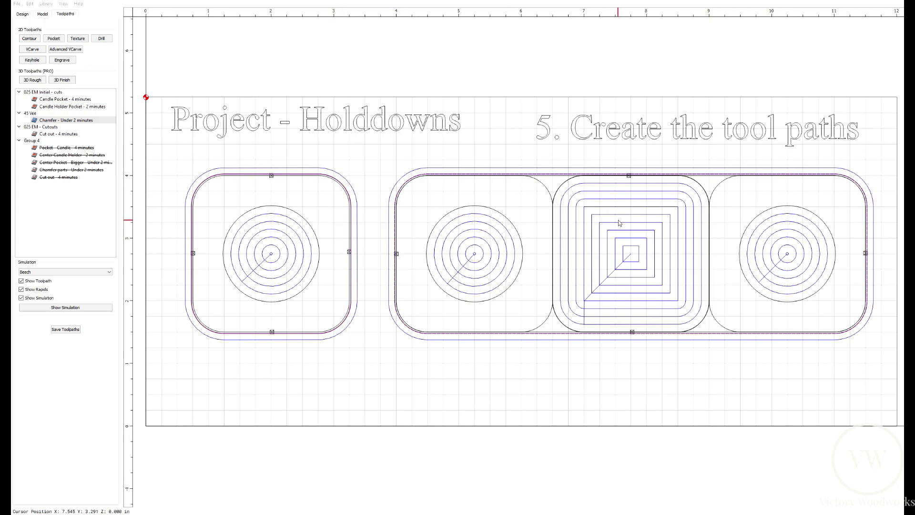
Check the Chamfer toolpath's settings, simulate all enabled toolpaths and examine the chamfered edges between the two holders up close
double_click(71, 120)
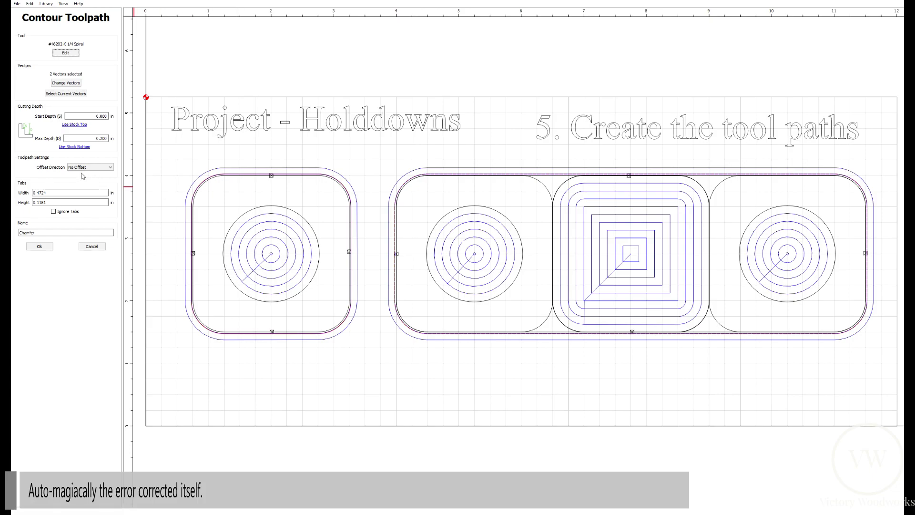
left_click(36, 246)
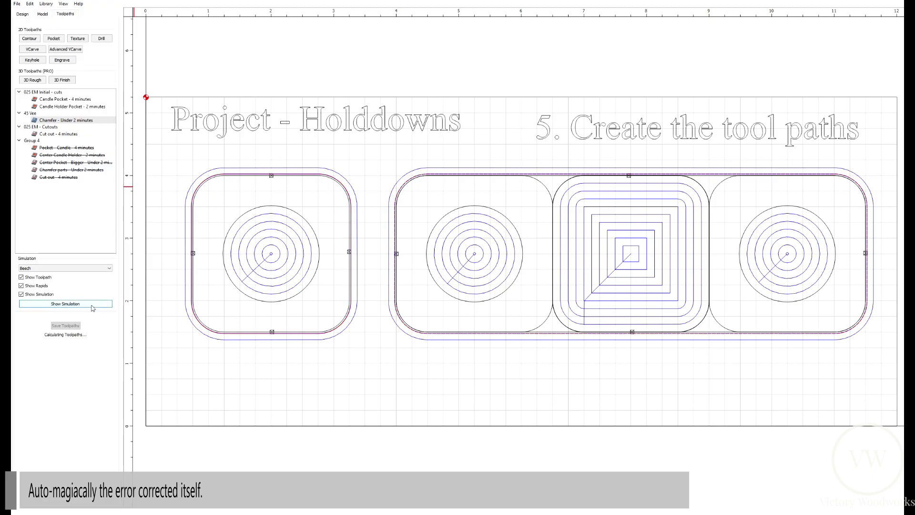
left_click(93, 308)
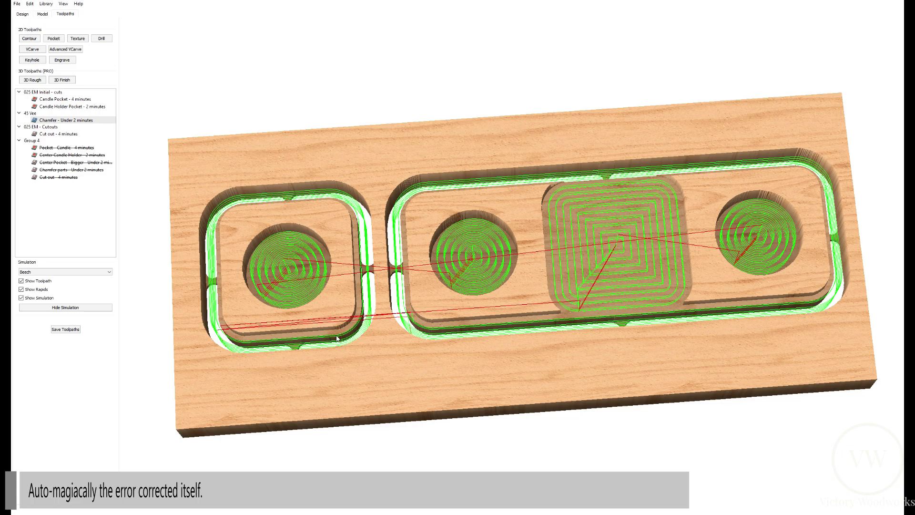
left_click_drag(336, 339, 338, 310)
scroll(341, 296, "up", 6)
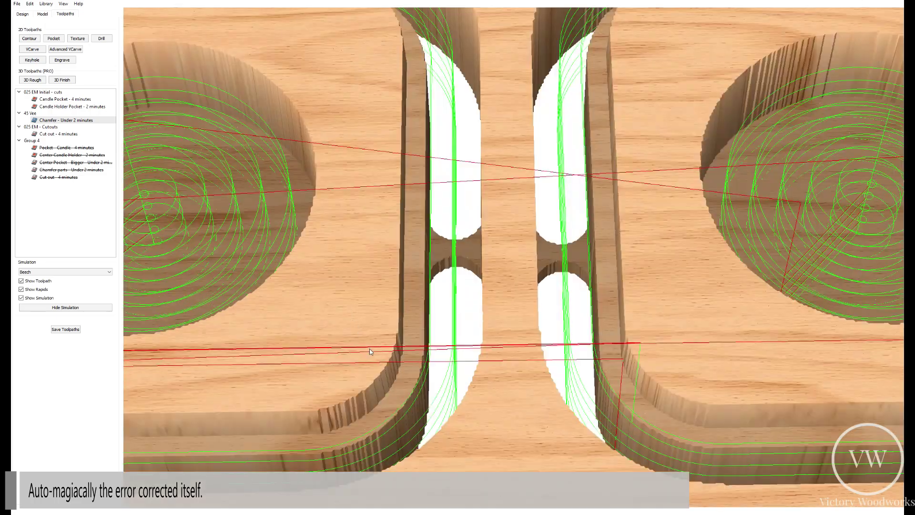
scroll(370, 351, "down", 3)
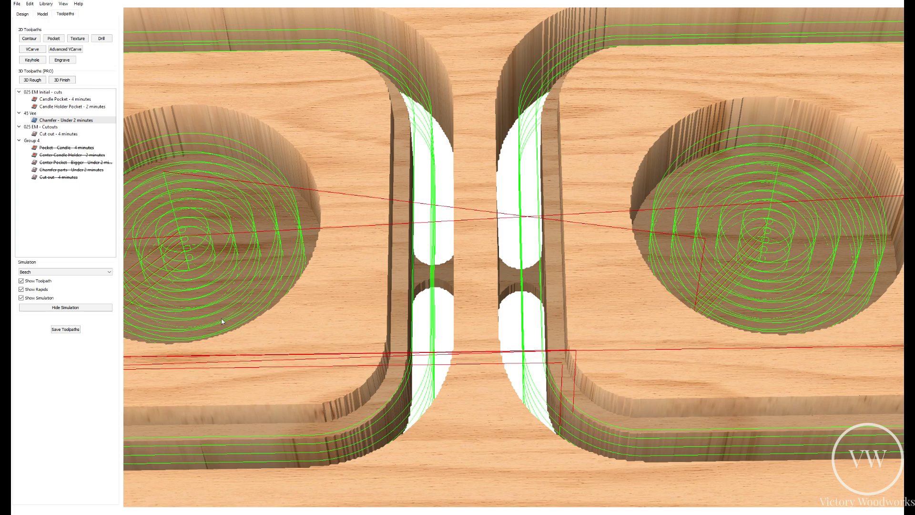
Change the Chamfer toolpath's tool to the #1145-RC CNC Insert V-Groove 45 Deg bit from the User-Shapeoko-Softwood library
double_click(93, 122)
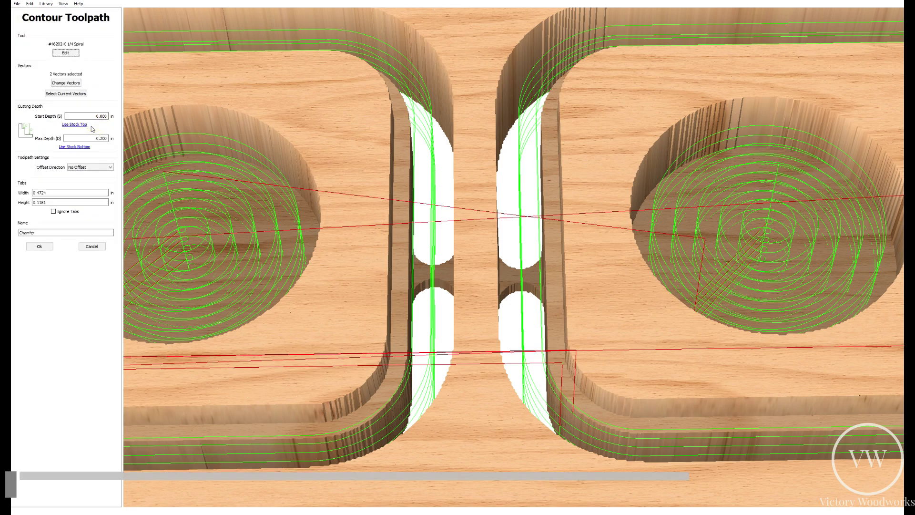
left_click(65, 52)
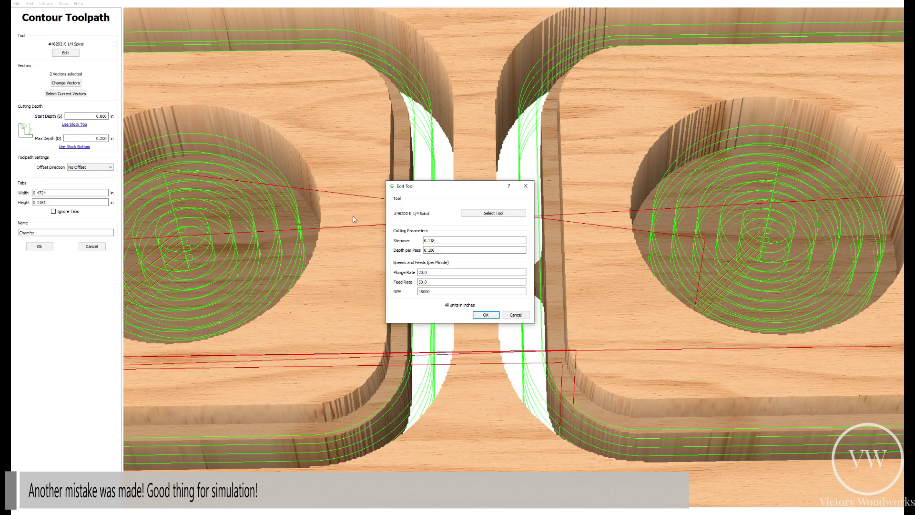
left_click(495, 213)
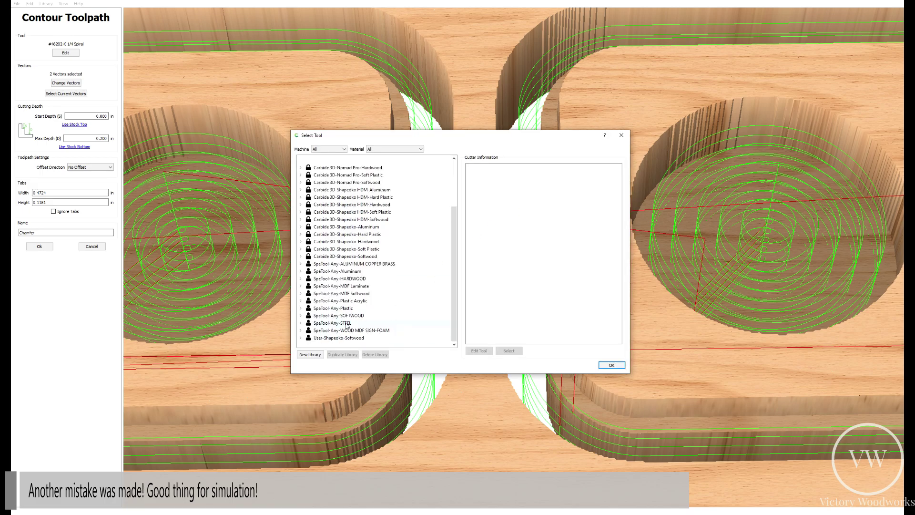
left_click(300, 337)
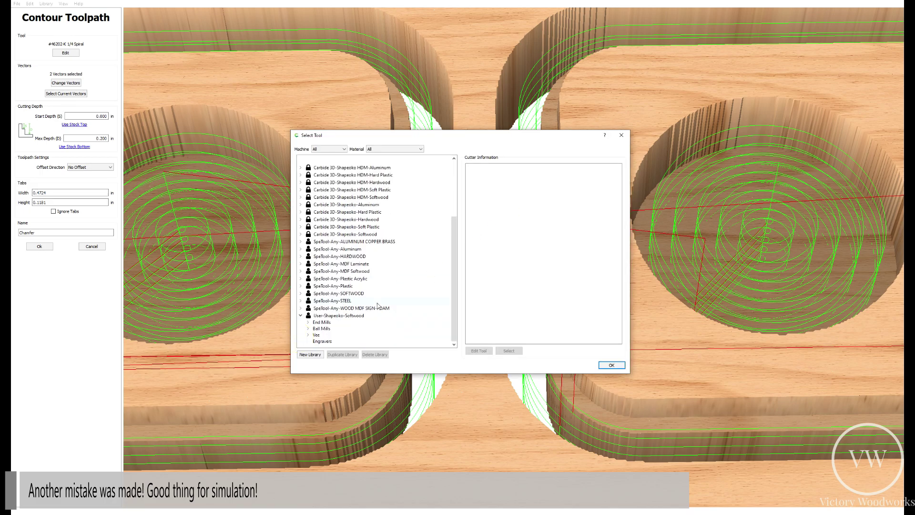
left_click(307, 335)
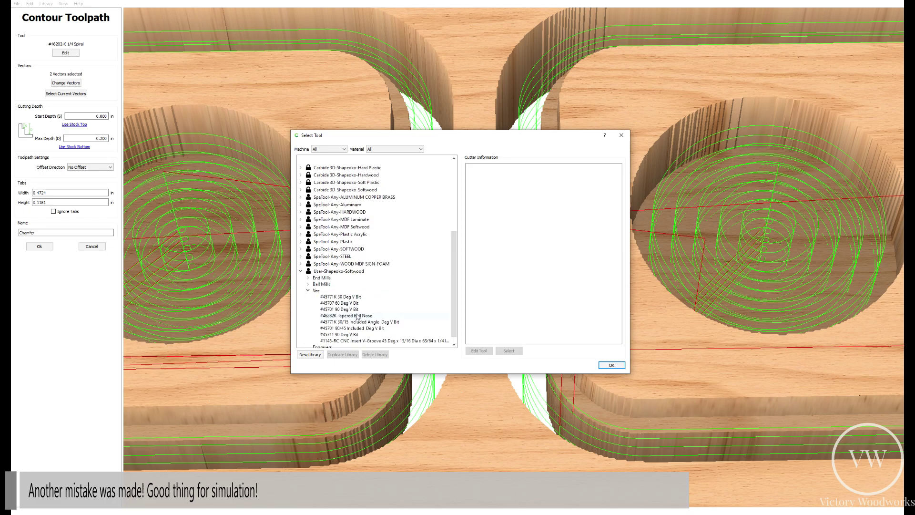
left_click(370, 333)
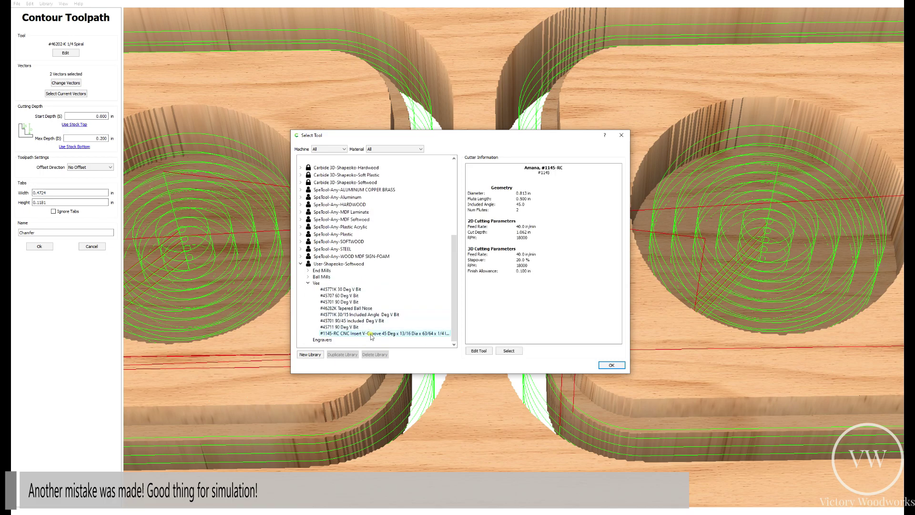
left_click(508, 352)
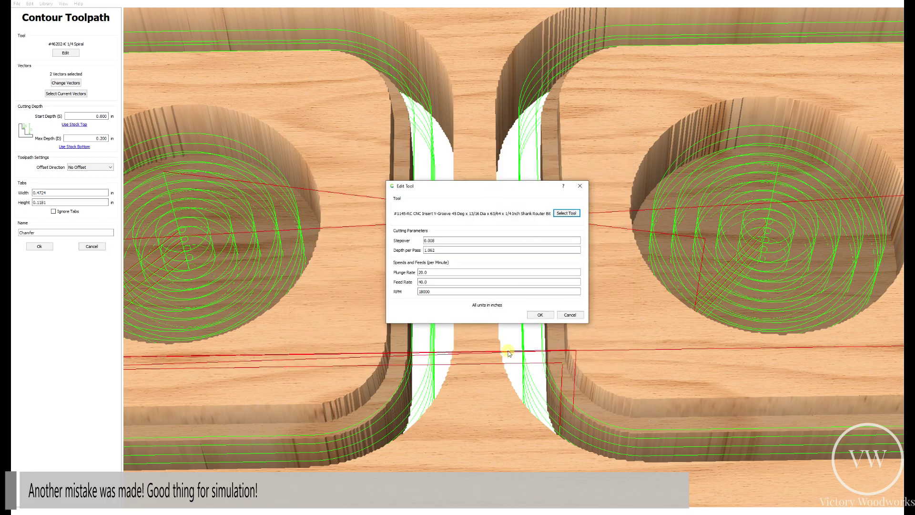
left_click(544, 314)
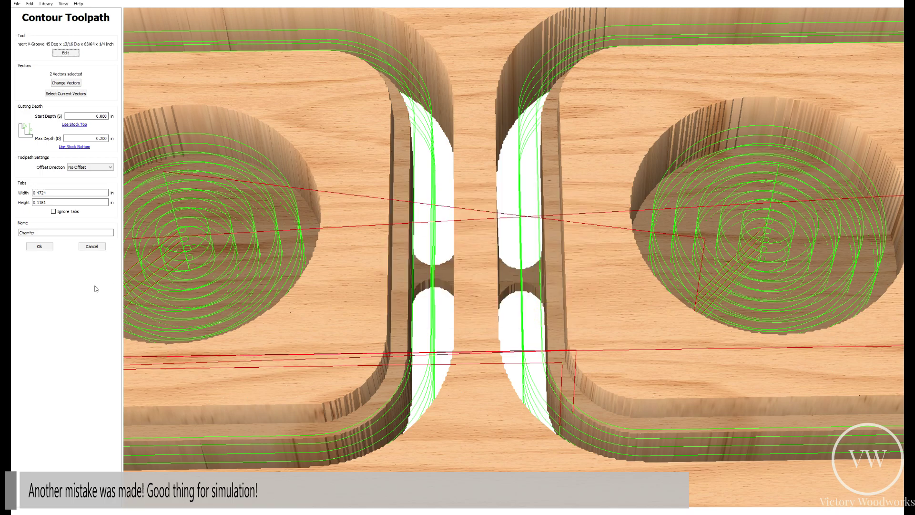
left_click(41, 246)
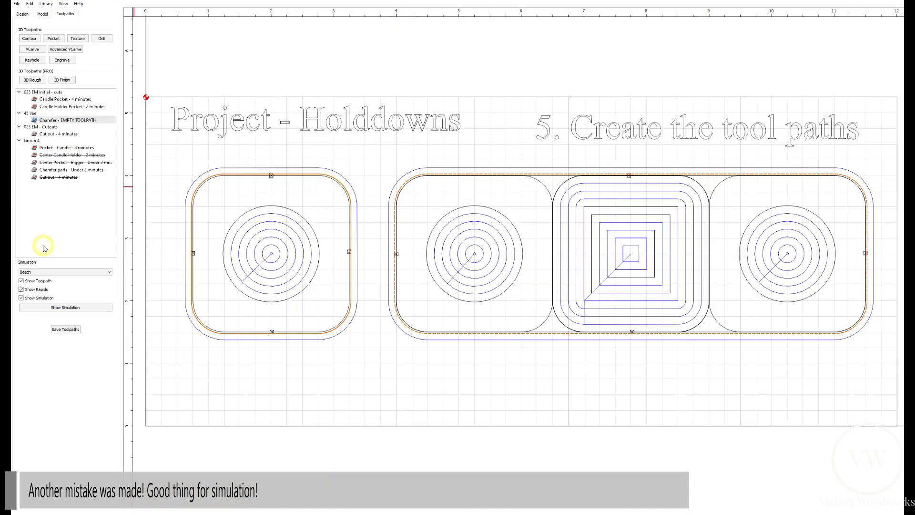
Simulate the toolpaths with the V-groove chamfer, examine the chamfered edges up close and collapse Group 4
left_click(78, 305)
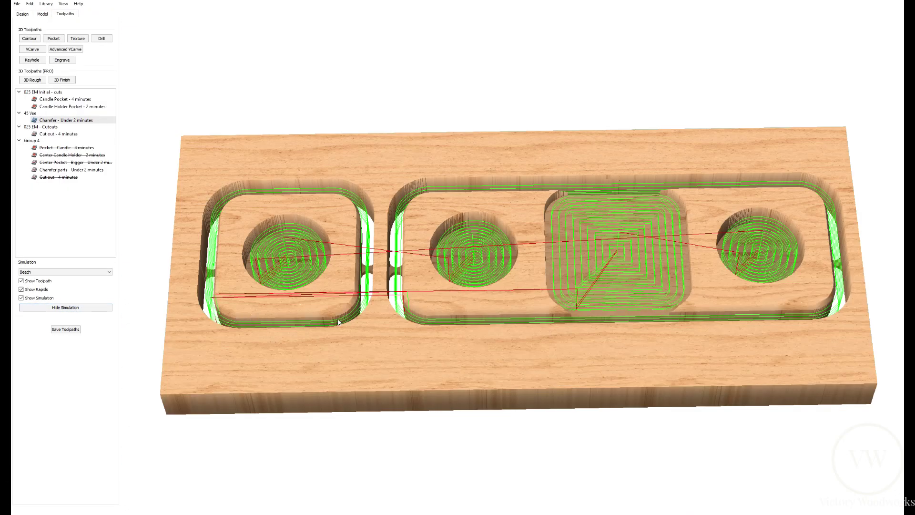
scroll(345, 316, "up", 5)
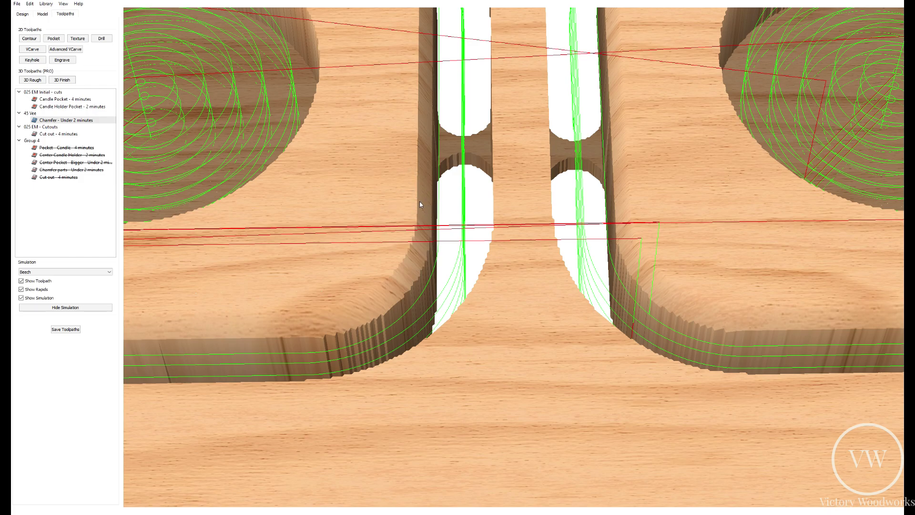
scroll(419, 205, "down", 10)
scroll(424, 207, "up", 5)
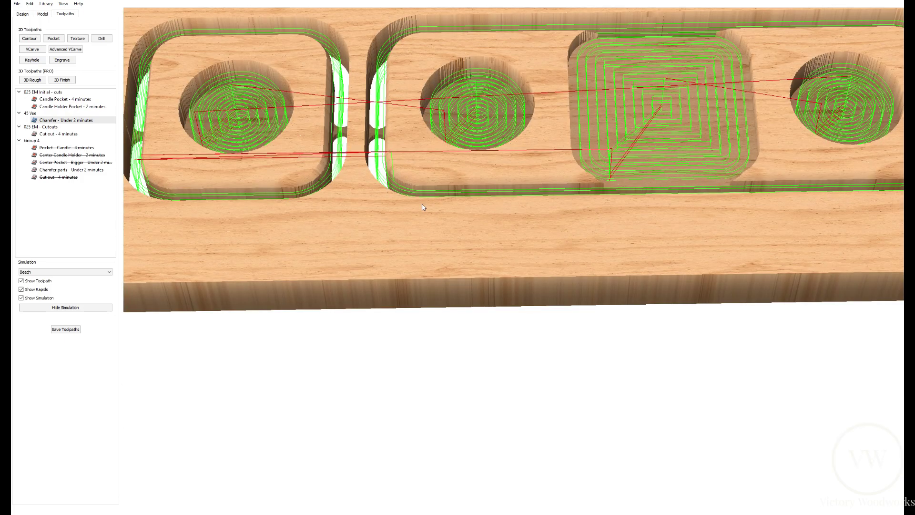
scroll(423, 208, "down", 4)
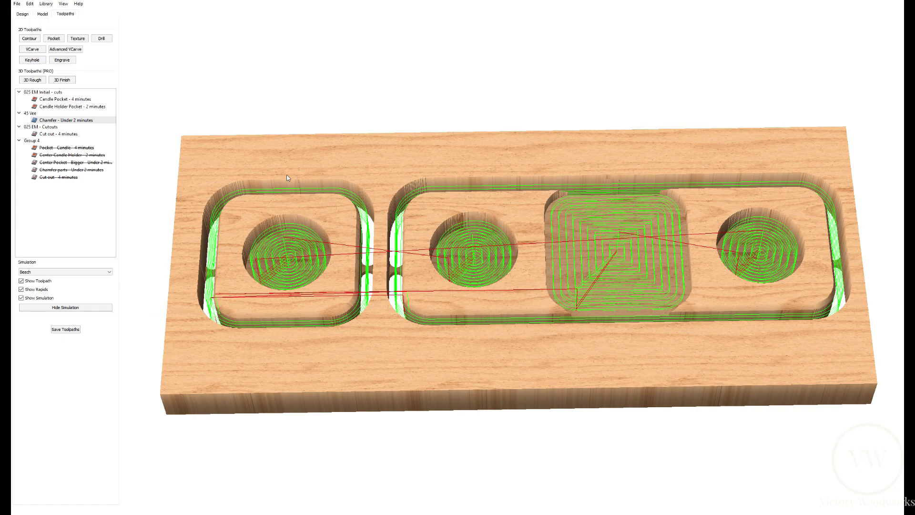
left_click(19, 141)
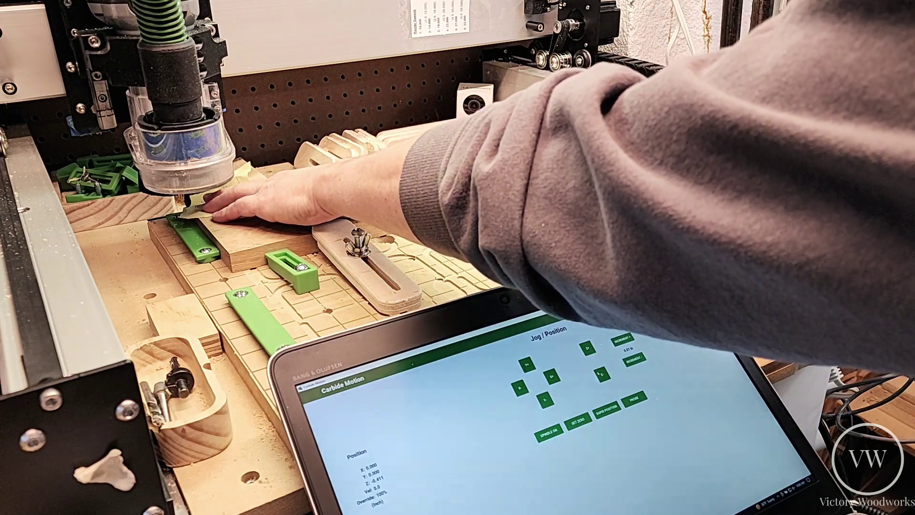
key("Page_Down")
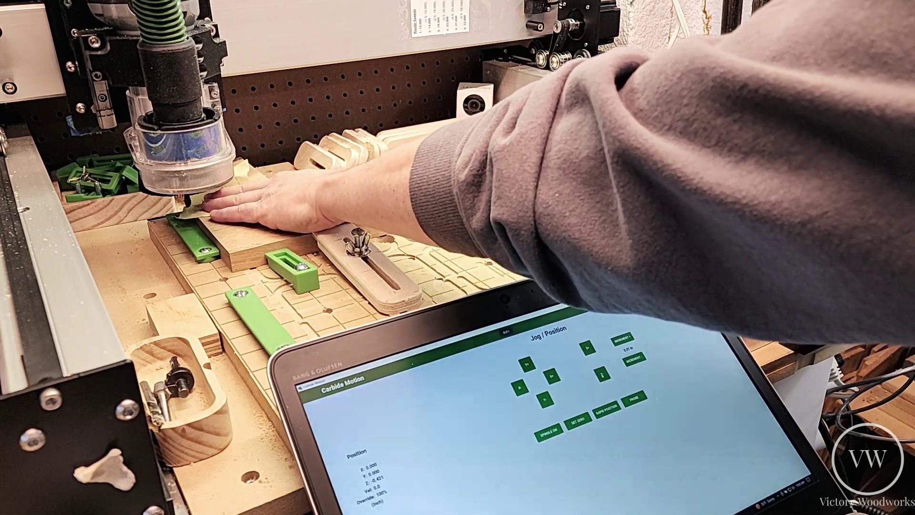
key("Page_Down")
key("Page_Down")
key("Page_Down")
key("Page_Down")
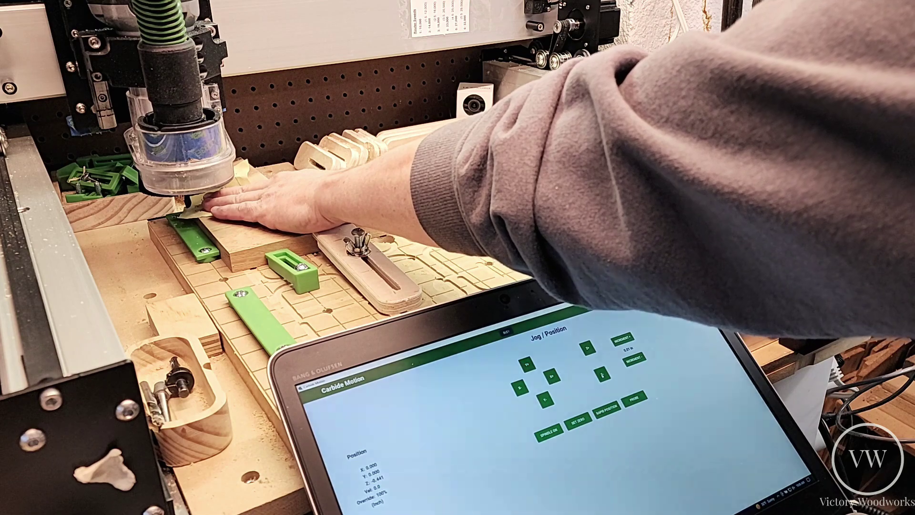